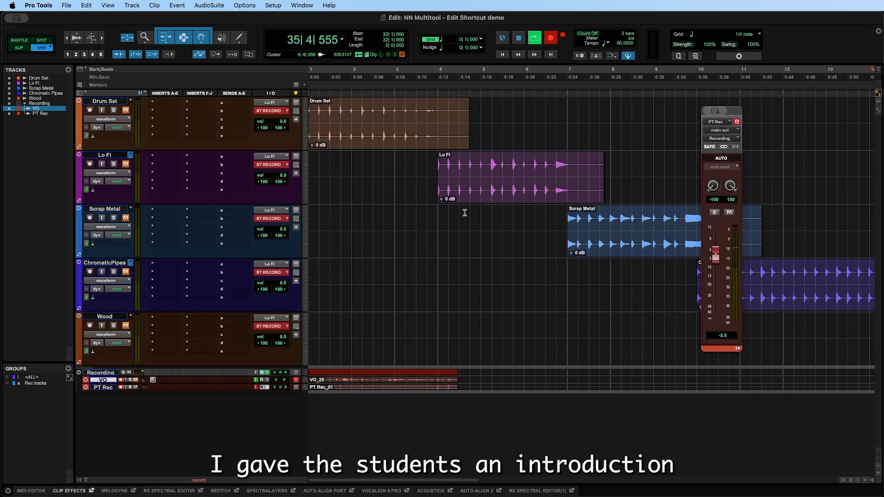
# Move the floating PT Rec fader window farther along the timeline so it clears the Wood clip.
pyautogui.press('r')
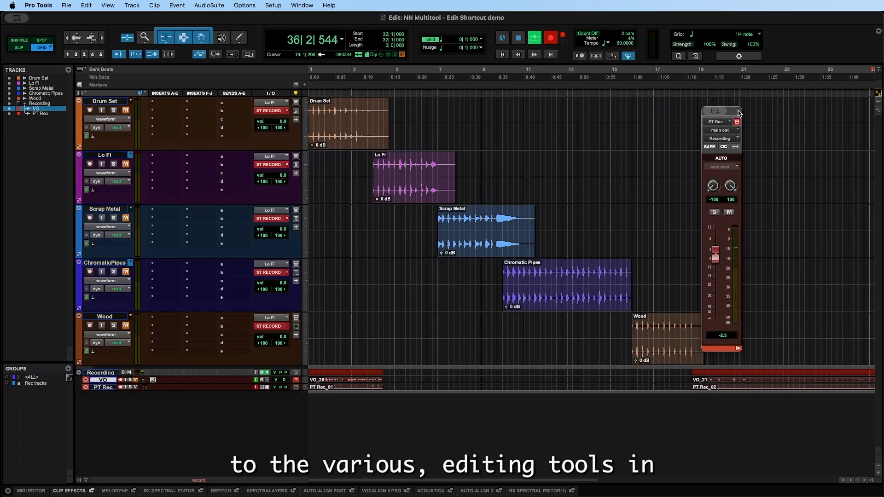
pyautogui.moveTo(738, 113); pyautogui.dragTo(819, 97)
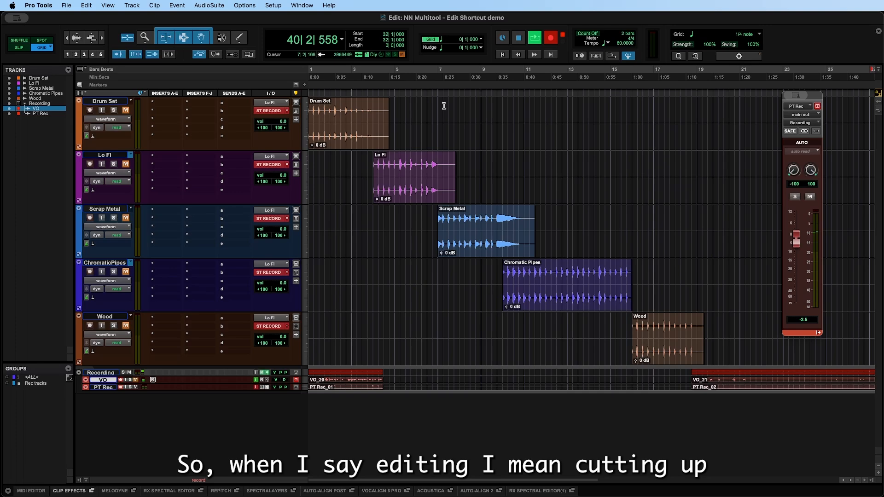
# Cut the section from 2|2|000 to 3|2|000 out of the Drum Set clip and paste it at 11|4|000 on the same track.
pyautogui.moveTo(339, 106); pyautogui.dragTo(357, 112)
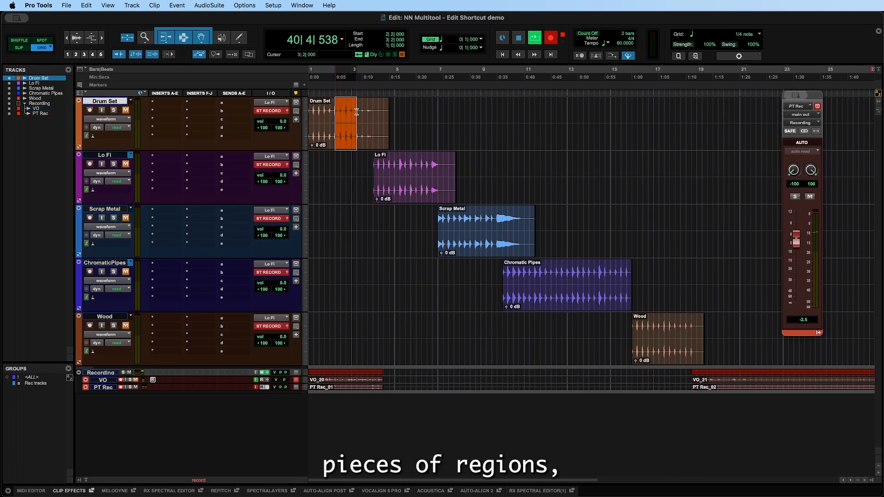
pyautogui.press('super+x')
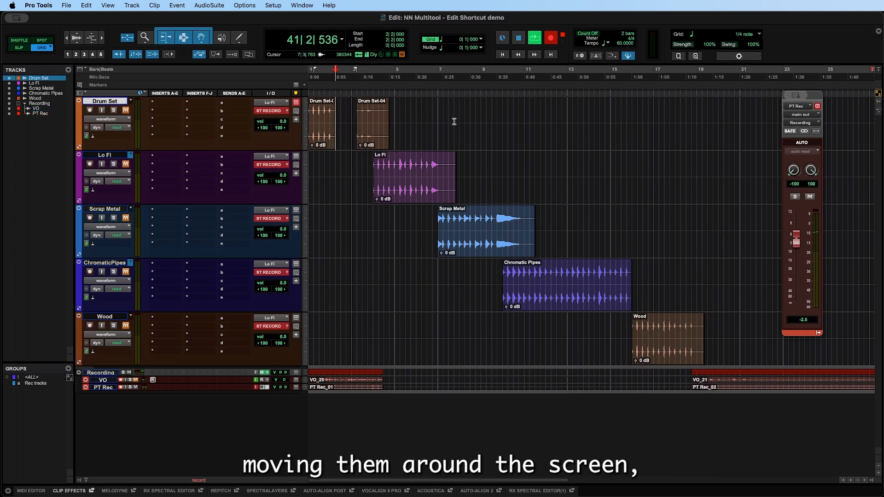
pyautogui.click(541, 116)
pyautogui.press('super+v')
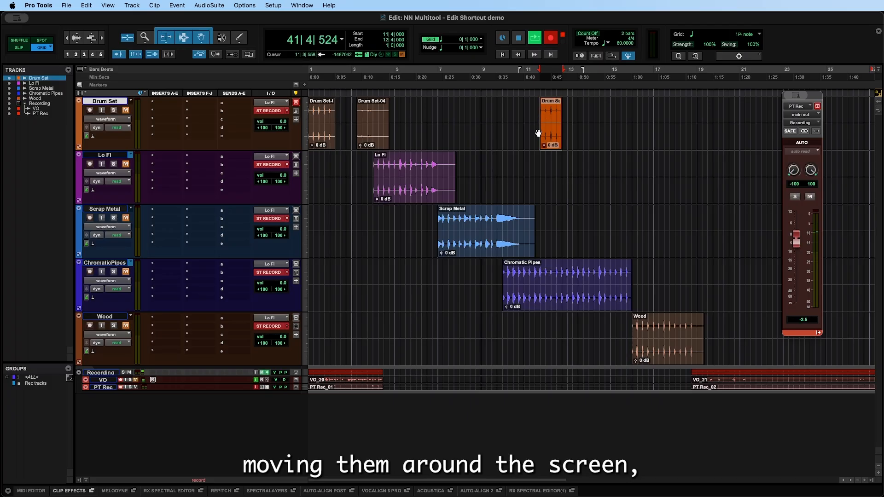
# Move the pasted drum piece down to the Lo Fi track at the same time position and fade in its start.
pyautogui.moveTo(546, 141); pyautogui.dragTo(551, 165)
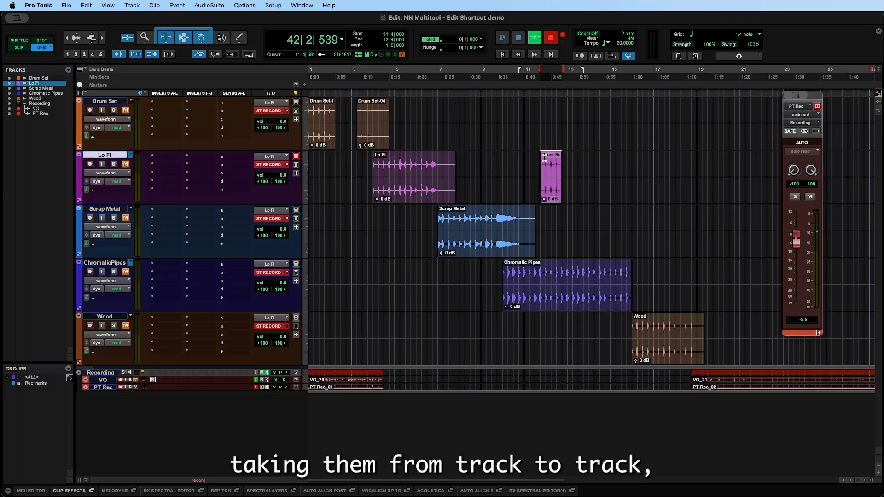
pyautogui.click(546, 159)
pyautogui.press('d')
# Undo the cut, paste, track move and fade edits to restore the original Drum Set clip.
pyautogui.press('super+z')
pyautogui.press('super+z')
pyautogui.press('super+z')
pyautogui.press('super+z')
pyautogui.press('super+z')
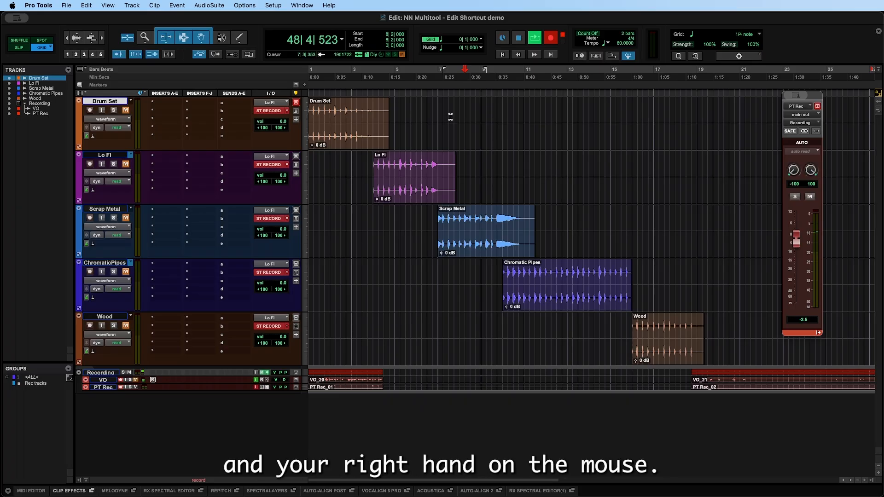
# Trim the start of the Drum Set clip to the edit cursor at 1|4|000, and undo the trim.
pyautogui.click(345, 138)
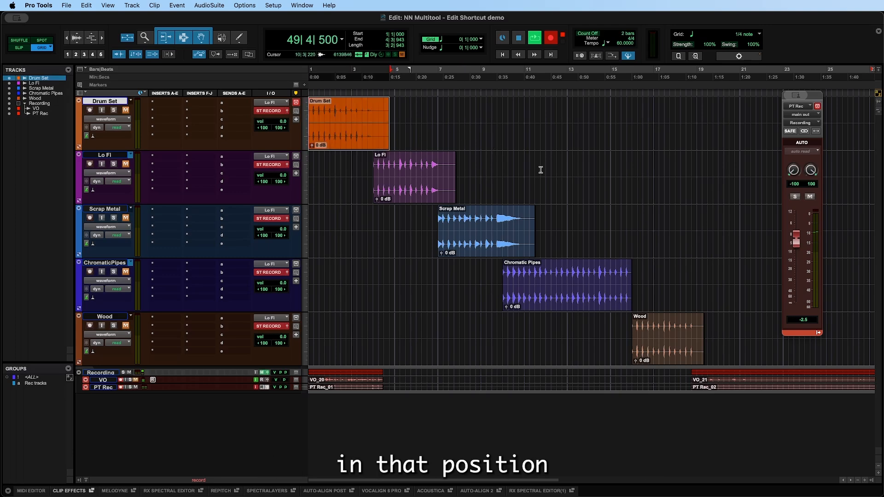
pyautogui.click(849, 107)
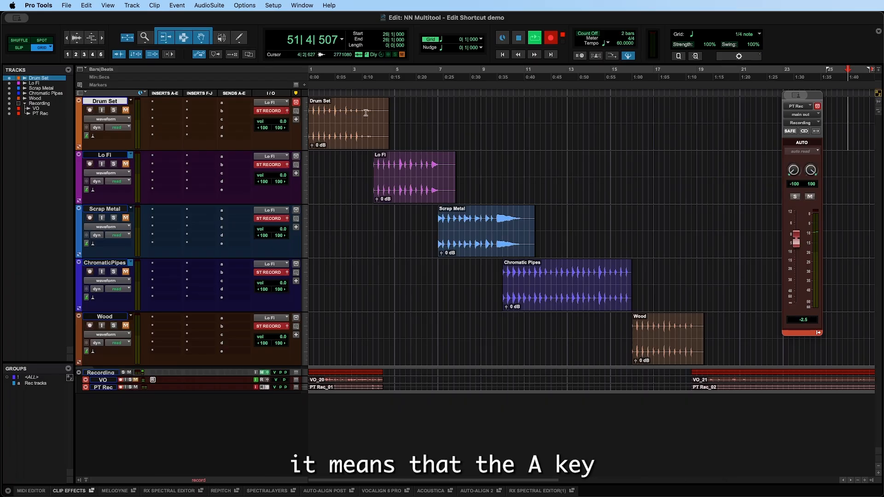
pyautogui.click(323, 111)
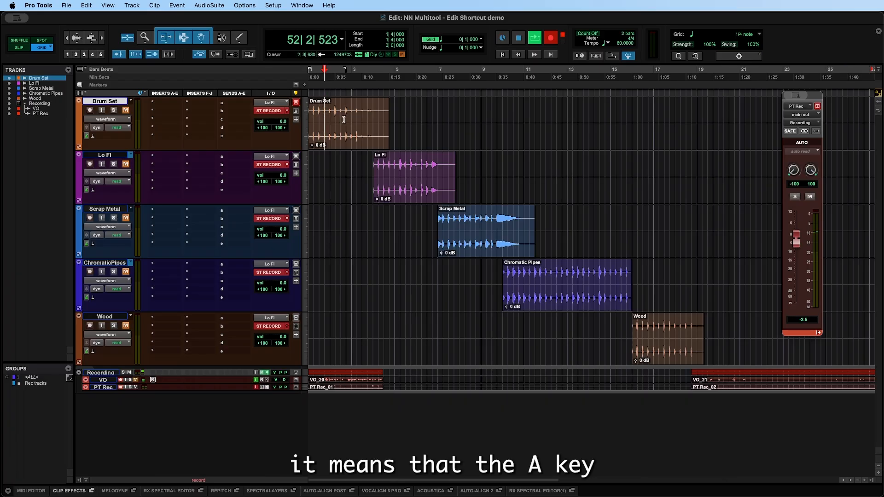
pyautogui.press('a')
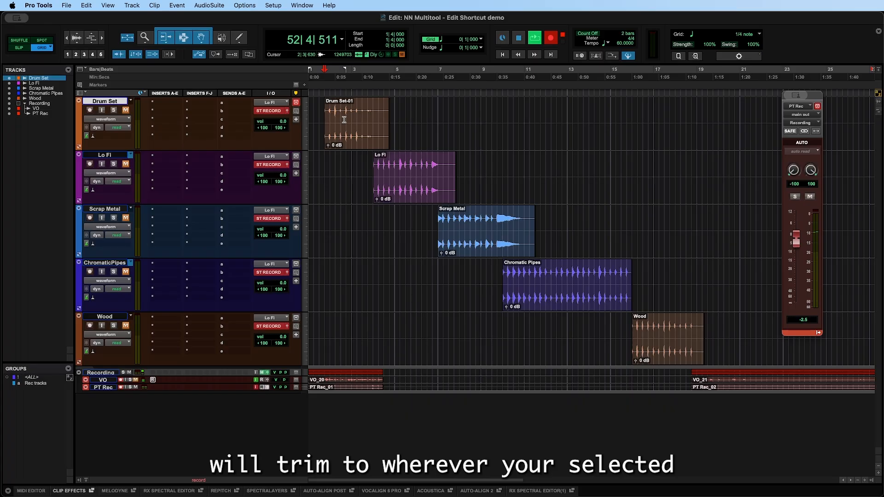
pyautogui.press('t')
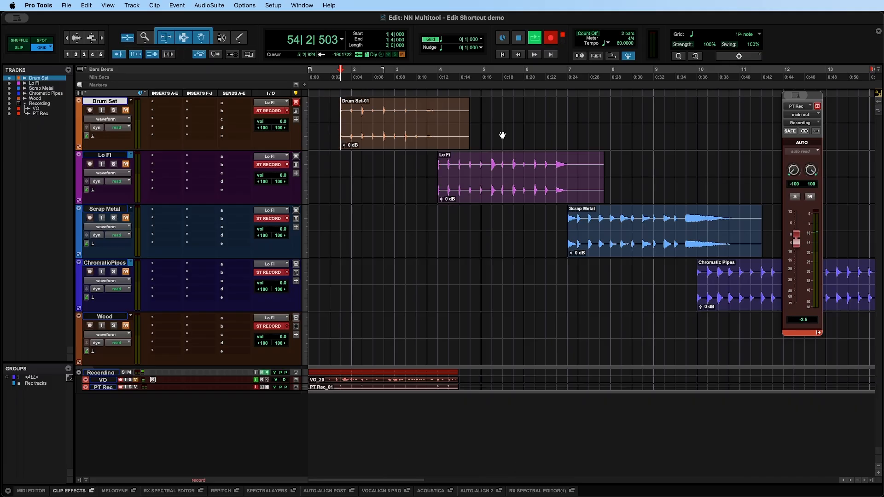
pyautogui.press('super+z')
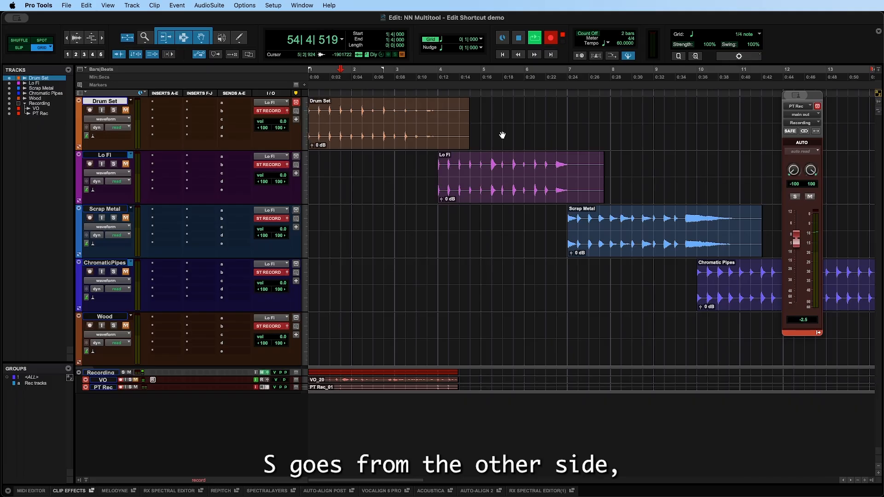
# Trim the end of the Drum Set clip back to the edit cursor at 1|4|000 twice, undoing each trim.
pyautogui.press('s')
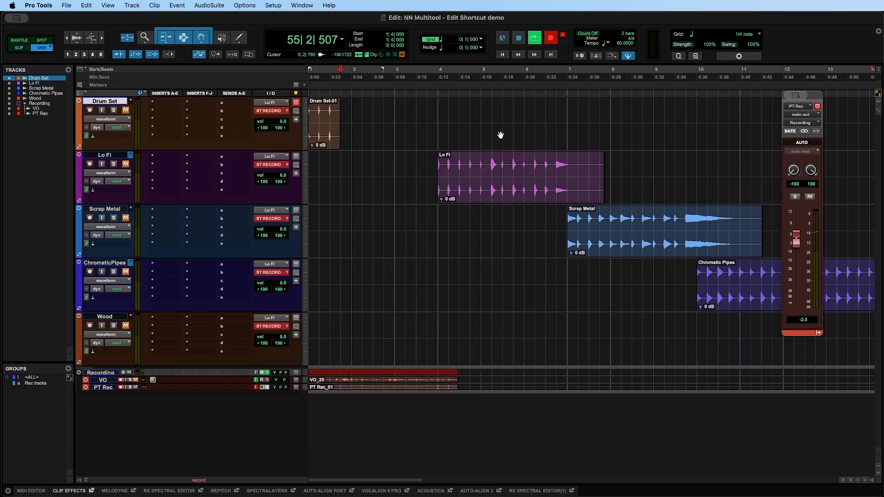
pyautogui.press('super+z')
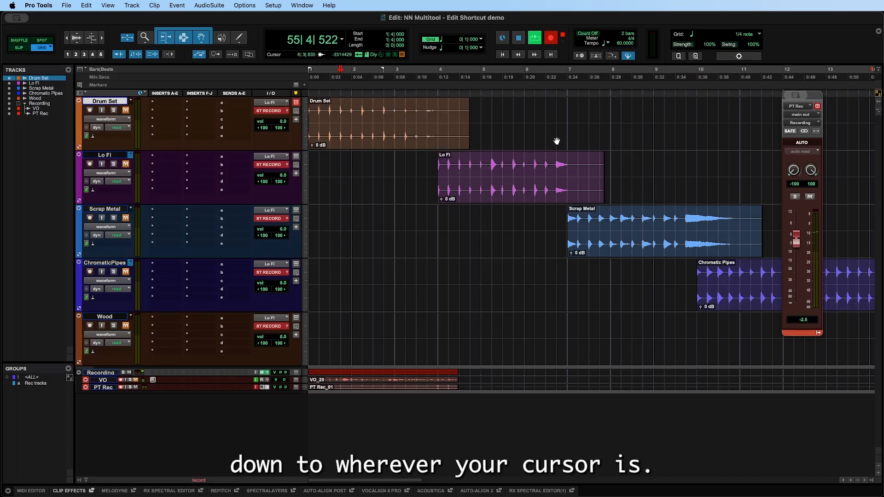
pyautogui.press('s')
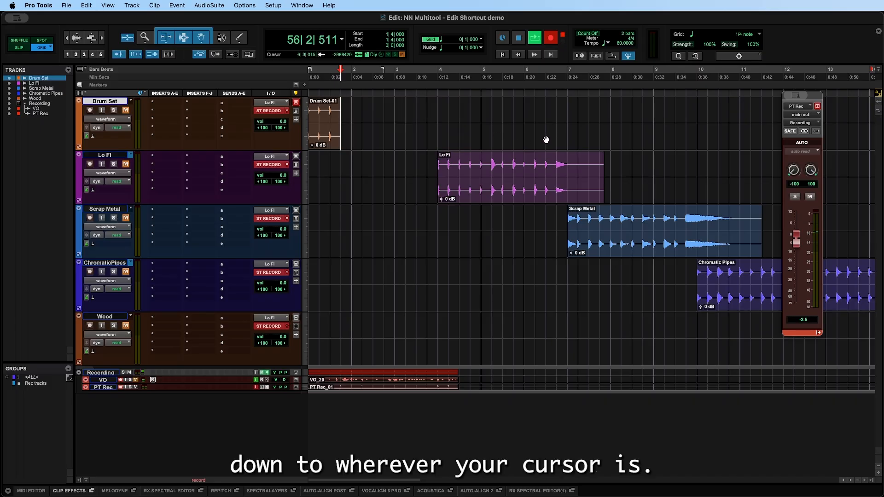
pyautogui.press('super+z')
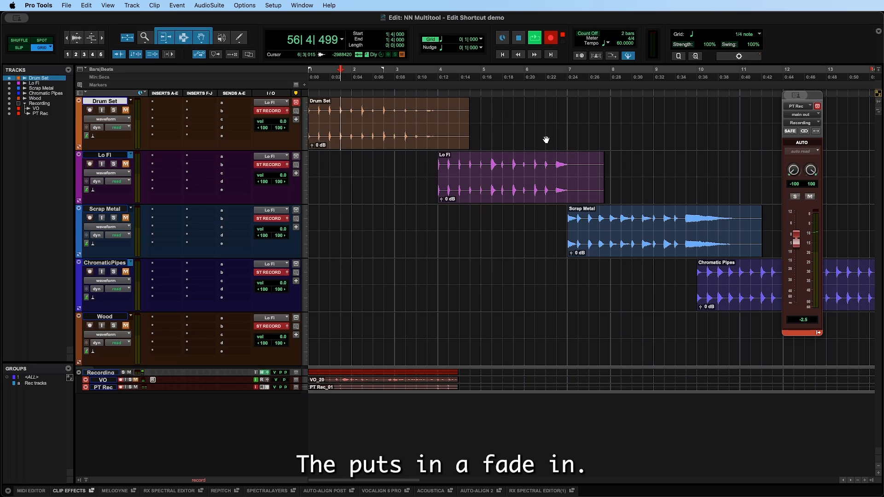
# Try a fade-in up to 1|4|000 on the Drum Set clip and a fade-out from that point, undoing each.
pyautogui.press('d')
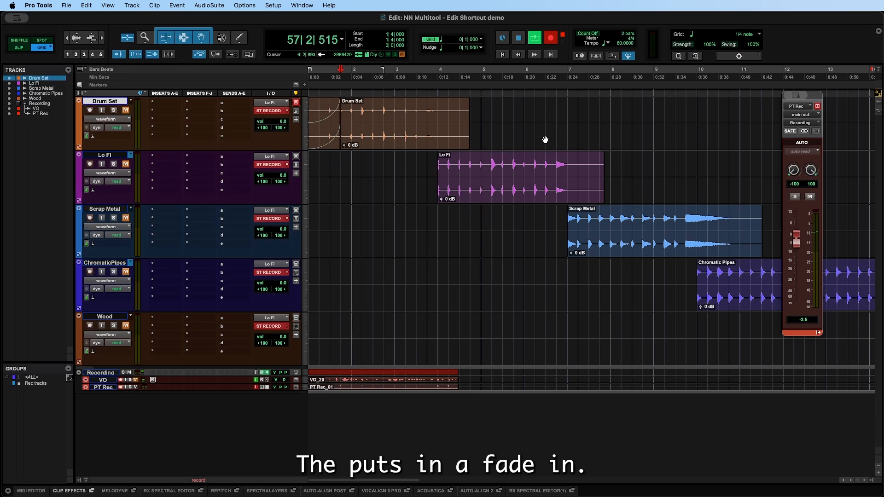
pyautogui.press('super+z')
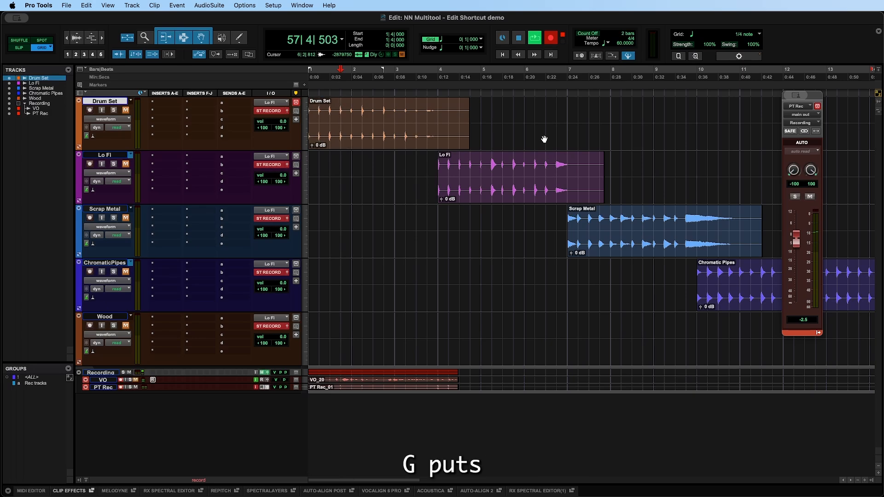
pyautogui.press('g')
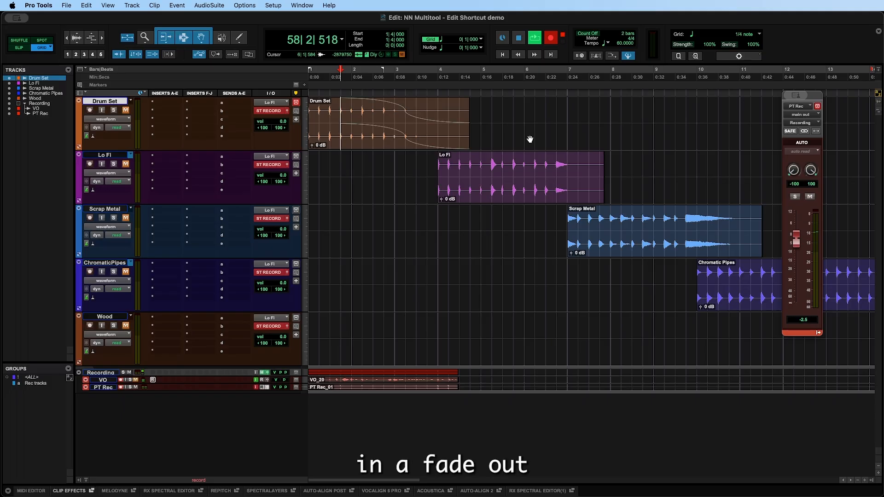
pyautogui.press('super+z')
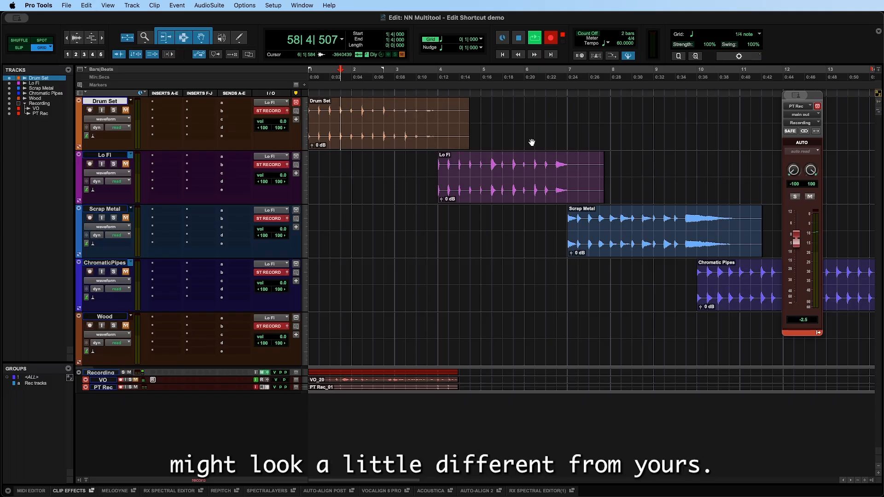
# Select from 3|3|000 to 5|1|000 over the end of the Drum Set clip, view its Fade Out settings, and cancel them.
pyautogui.click(416, 109)
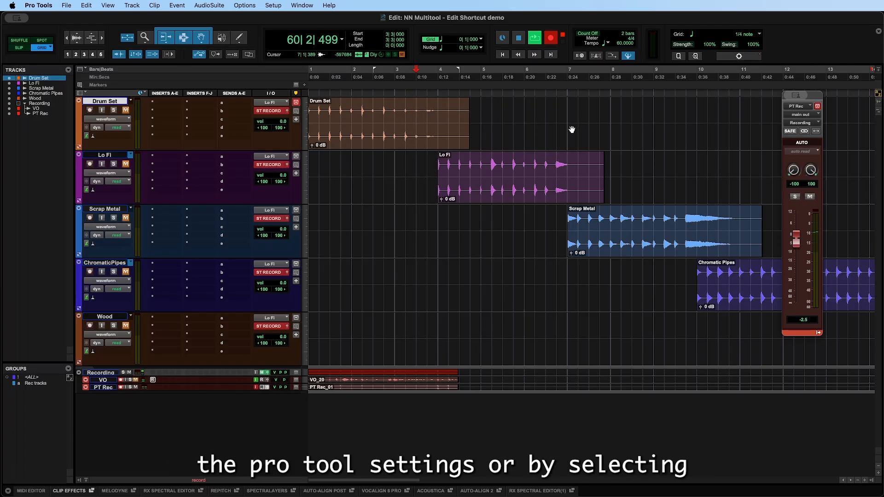
pyautogui.keyDown('shift'); pyautogui.click(478, 114); pyautogui.keyUp('shift')
pyautogui.press('super+f')
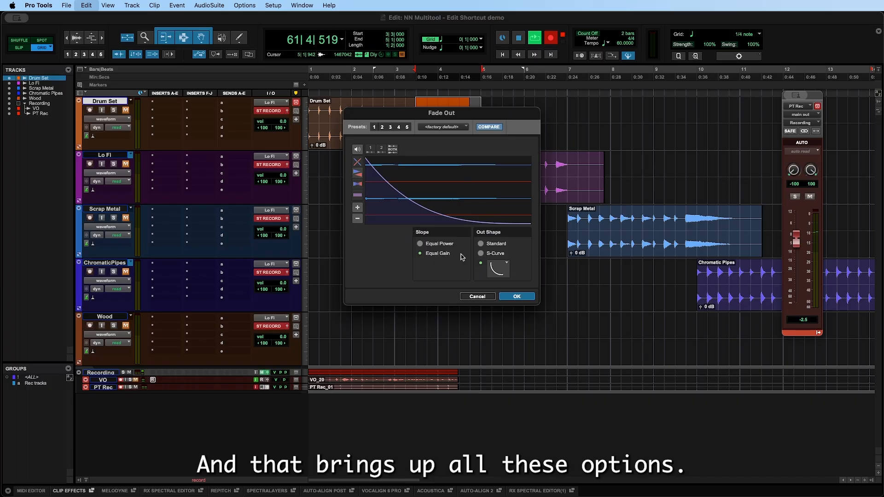
pyautogui.click(478, 296)
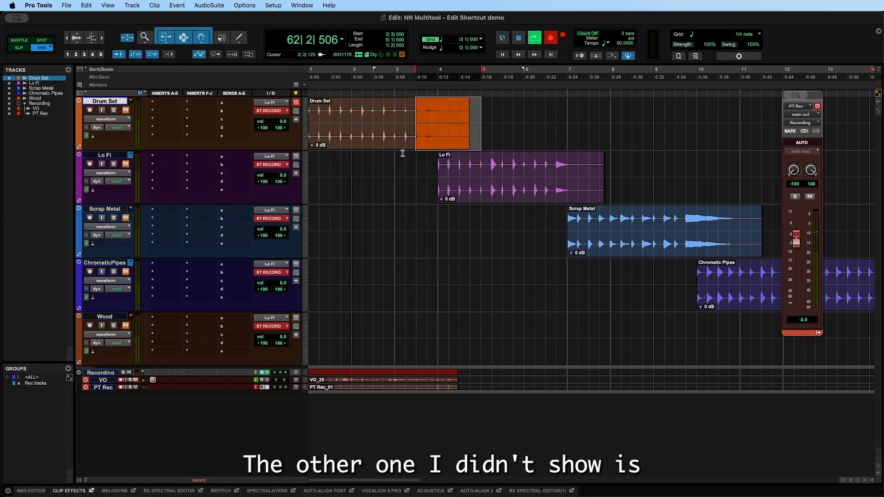
# Move the Lo Fi clip up onto the Drum Set track, keeping its start at 4|1|000 so it overlaps the drum clip's end.
pyautogui.click(388, 161)
pyautogui.press('r')
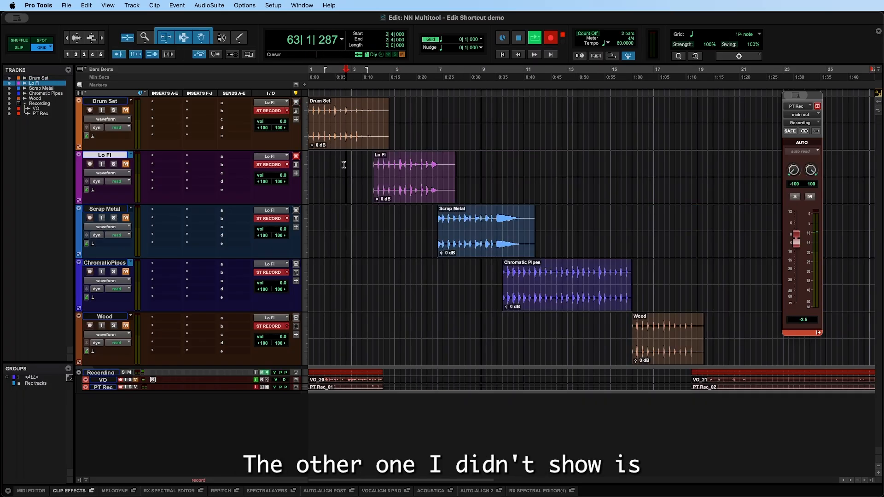
pyautogui.press('Tab')
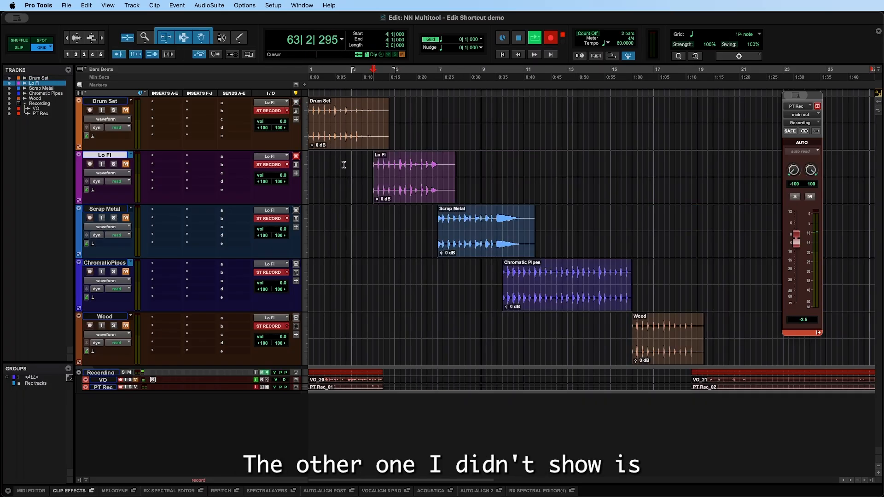
pyautogui.press('t')
pyautogui.moveTo(494, 198); pyautogui.dragTo(479, 133)
# Crossfade the drum and Lo Fi clips across a selection from 2|4|000 to 5|1|000, and undo the crossfade.
pyautogui.moveTo(387, 107); pyautogui.dragTo(485, 117)
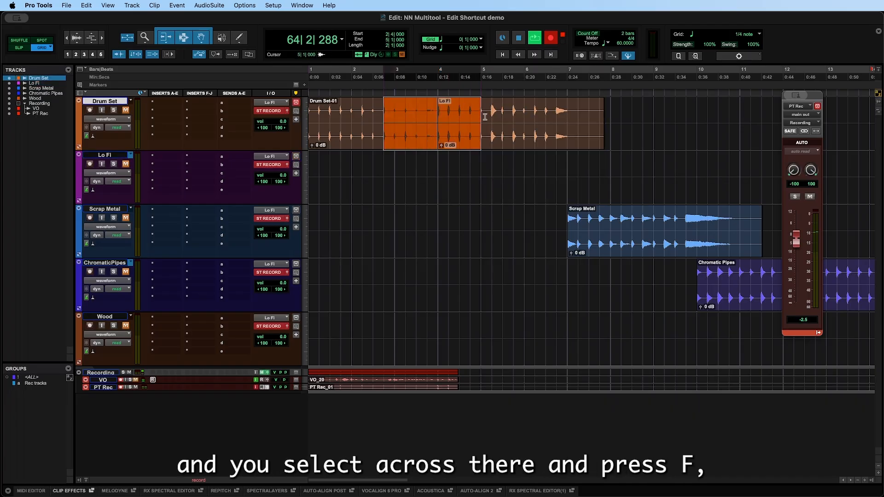
pyautogui.press('f')
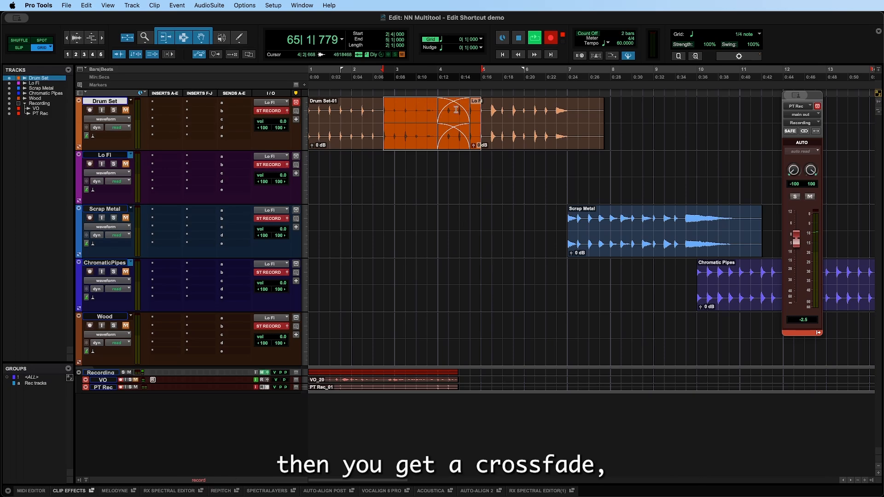
pyautogui.press('super+z')
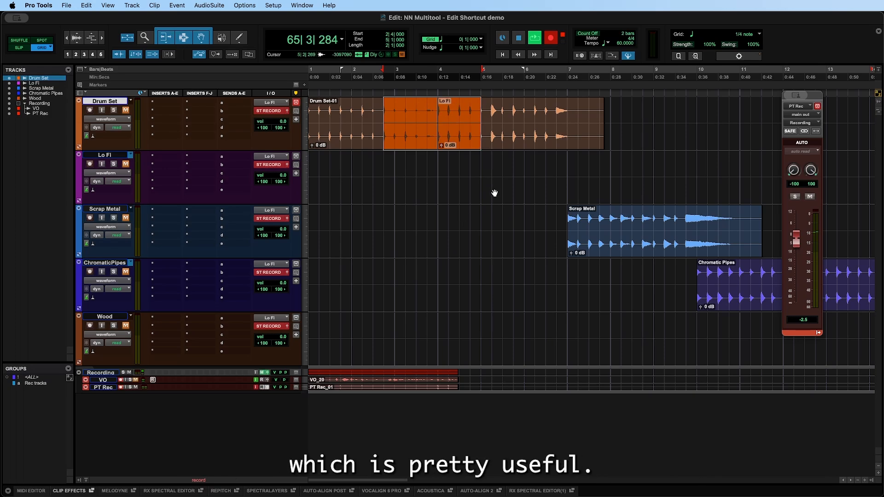
# Move the Lo Fi clip back down to the Lo Fi track, holding its start locked at 4|1|000.
pyautogui.click(482, 164)
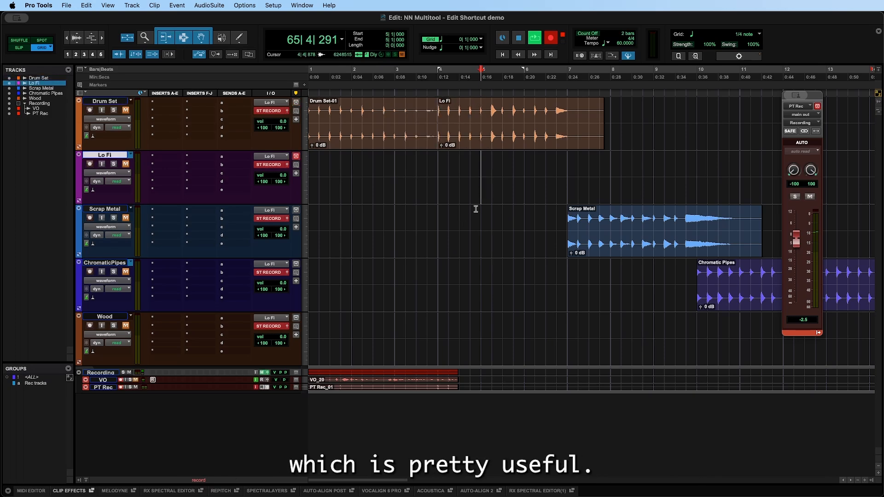
pyautogui.click(486, 145)
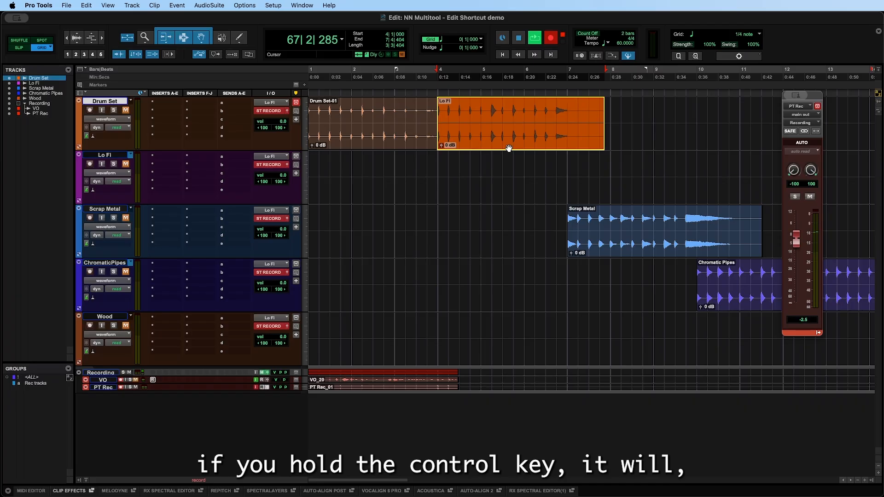
pyautogui.moveTo(509, 148); pyautogui.dragTo(410, 181)
pyautogui.moveTo(687, 173); pyautogui.dragTo(537, 173)
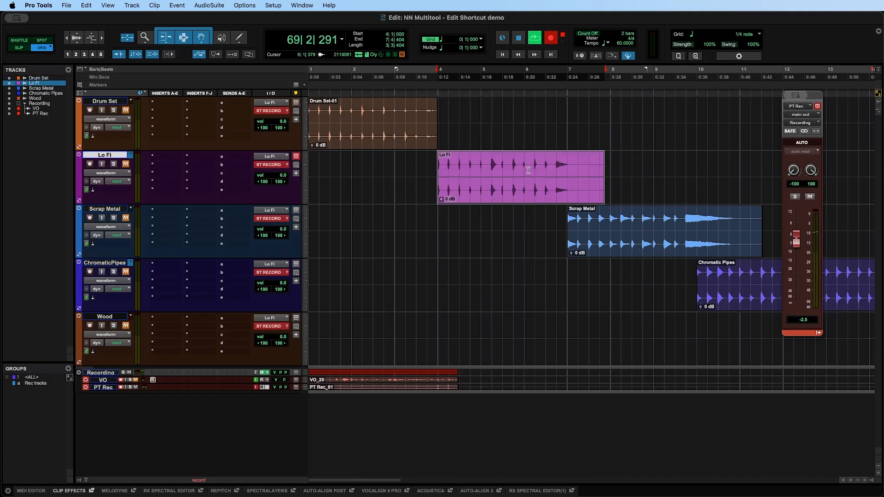
# Move the edit selection down two tracks and back up to Lo Fi, and return the edit cursor to the session start.
pyautogui.press('r')
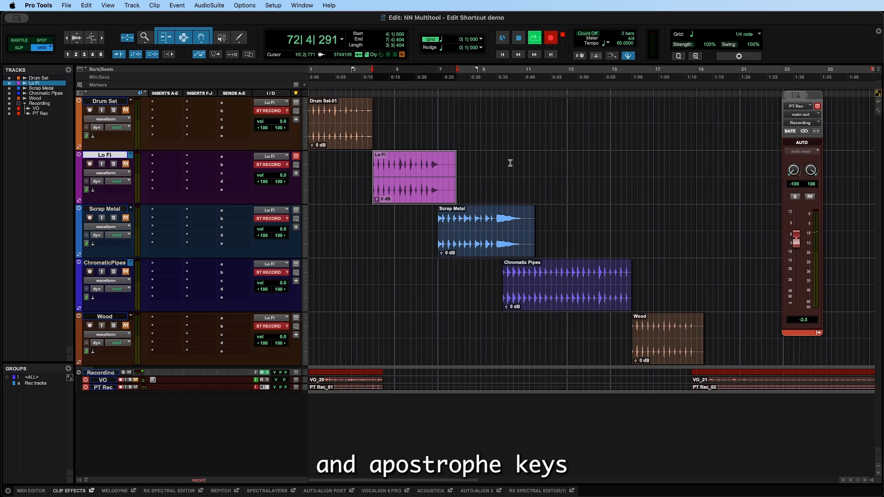
pyautogui.press(';')
pyautogui.press(';')
pyautogui.press('p')
pyautogui.press('p')
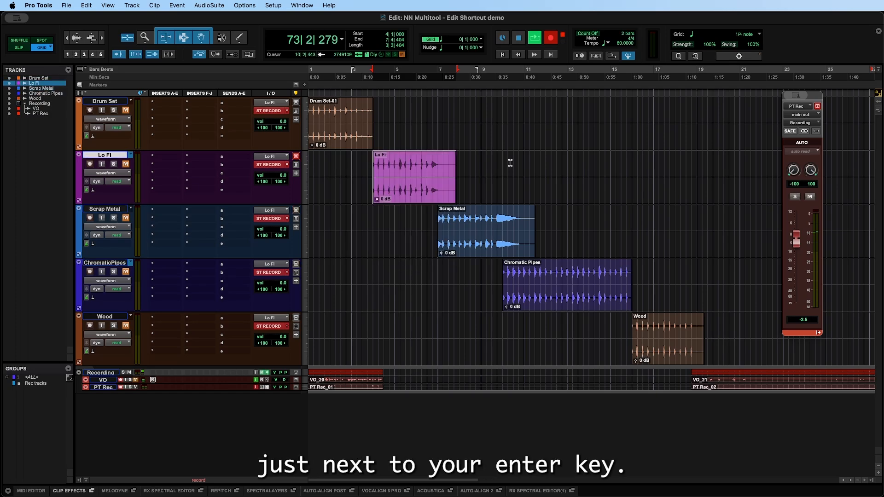
pyautogui.press('Return')
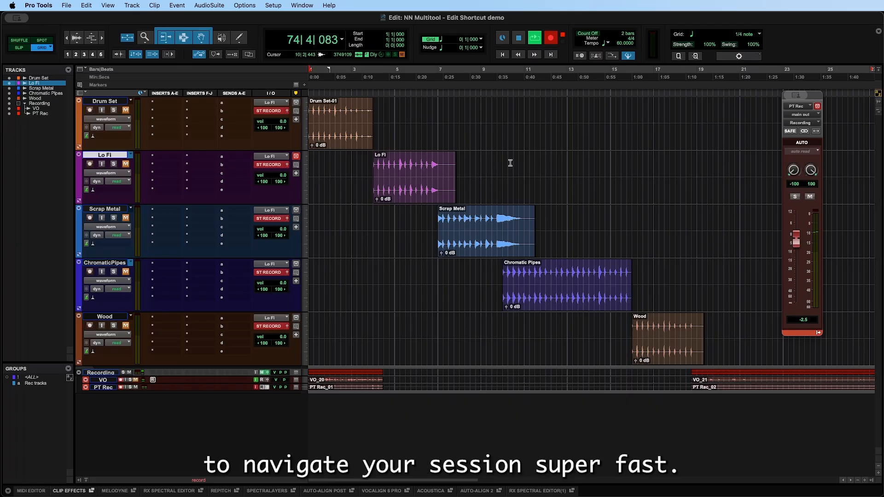
# Step the edit cursor along the clip starts and down the tracks to 10|1|000, finishing on the Scrap Metal track.
pyautogui.press('Tab')
pyautogui.press(';')
pyautogui.press('Tab')
pyautogui.press(';')
pyautogui.press('Tab')
pyautogui.press('p')
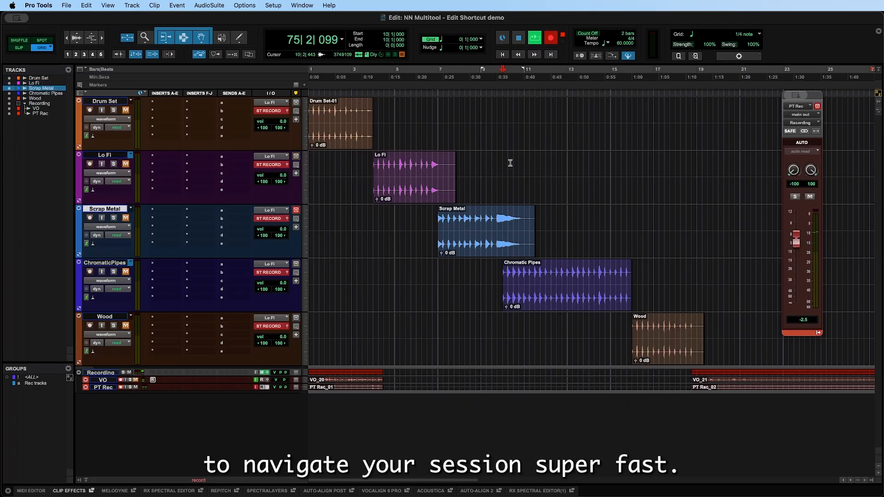
# Navigate the edit cursor back through clip boundaries and neighbouring tracks to 4|1|000 on the Lo Fi track.
pyautogui.press('p')
pyautogui.press('l')
pyautogui.press('p')
pyautogui.press('l')
pyautogui.press(';')
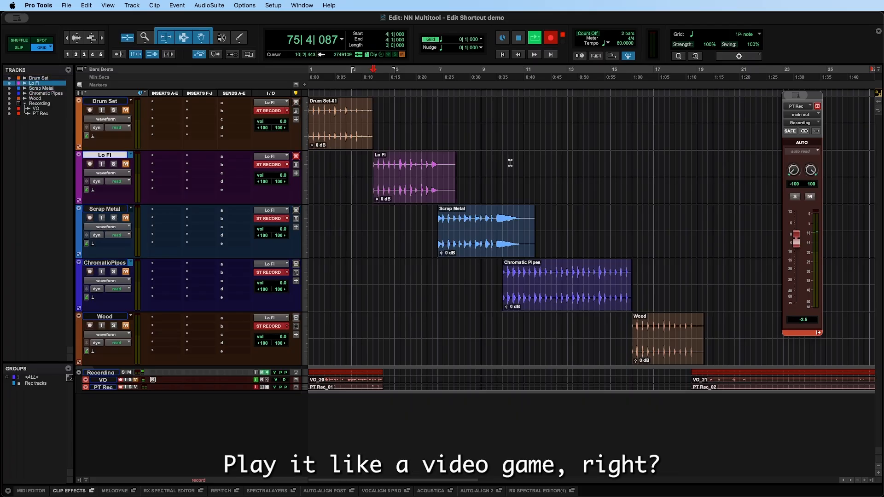
pyautogui.press("'")
pyautogui.press(';')
pyautogui.press('l')
pyautogui.press('p')
pyautogui.press('l')
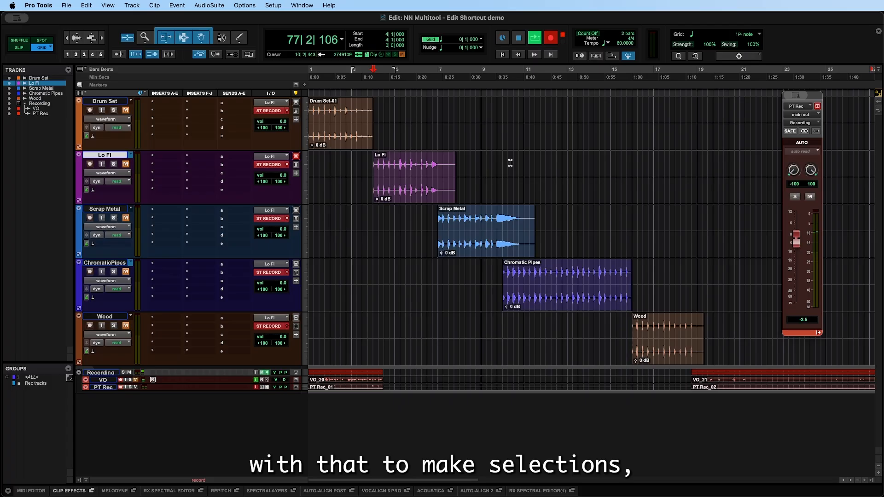
# Select the Drum Set clip from 1|1|000 to 4|1|000, and move the selection down the tracks and back up to Drum Set.
pyautogui.press('p')
pyautogui.hotkey('shift', 'l')
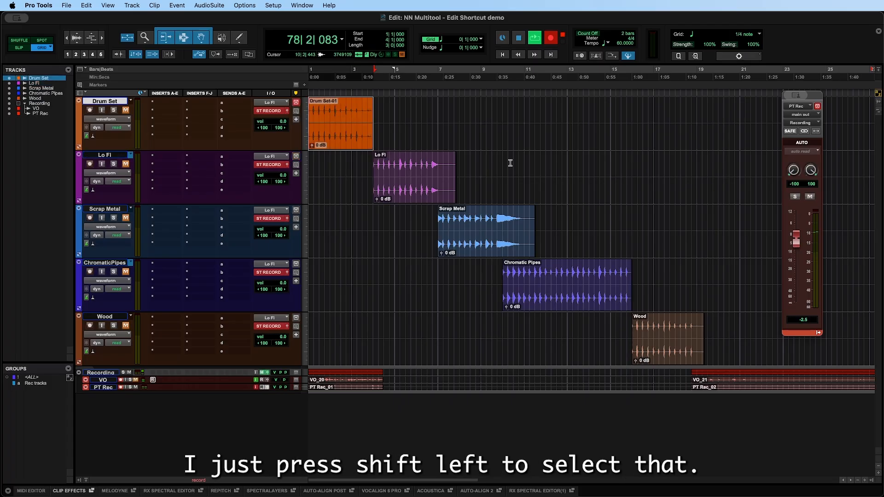
pyautogui.press(';')
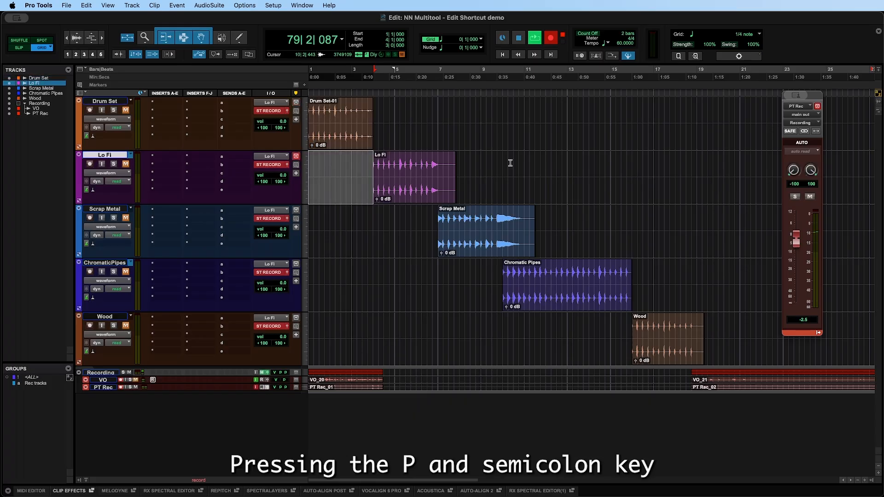
pyautogui.press(';')
pyautogui.press(';')
pyautogui.press('p')
pyautogui.press('p')
pyautogui.press('p')
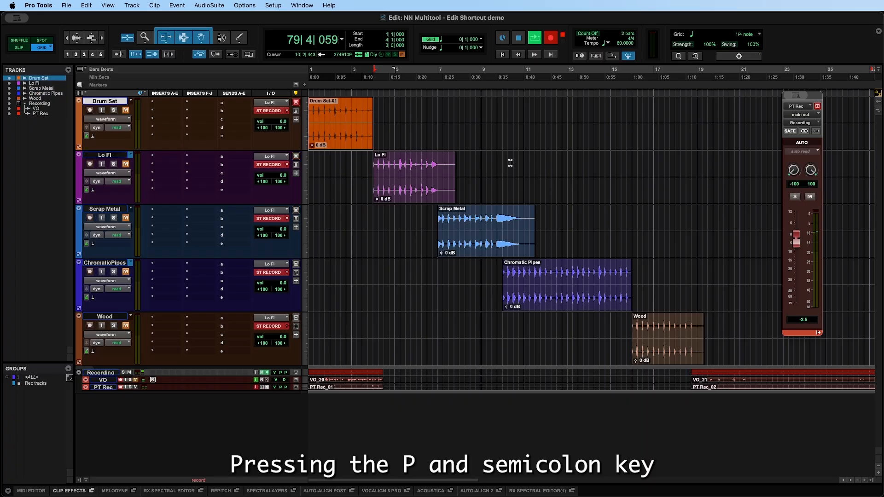
# Move the selection down the tracks to Scrap Metal and extend it to the end of the Scrap Metal clip at 11|3|061.
pyautogui.press(';')
pyautogui.press(';')
pyautogui.press(';')
pyautogui.press(';')
pyautogui.press('p')
pyautogui.press('p')
pyautogui.press('p')
pyautogui.press(';')
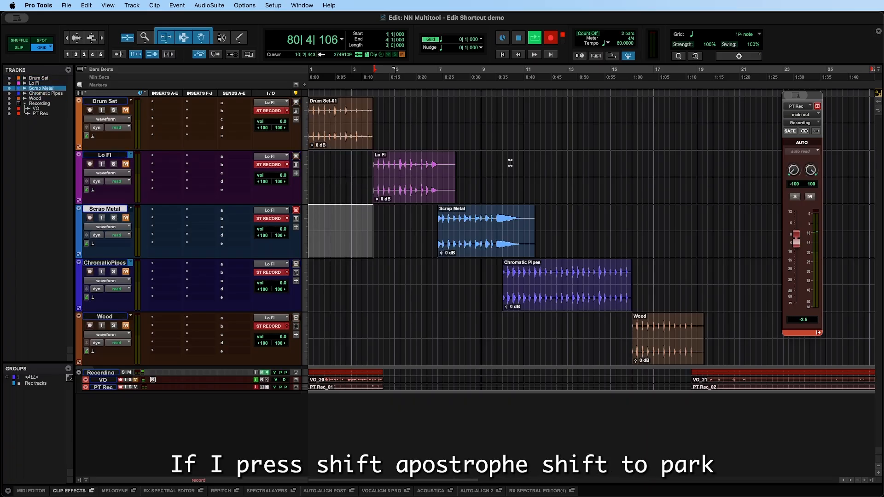
pyautogui.hotkey('shift', "'")
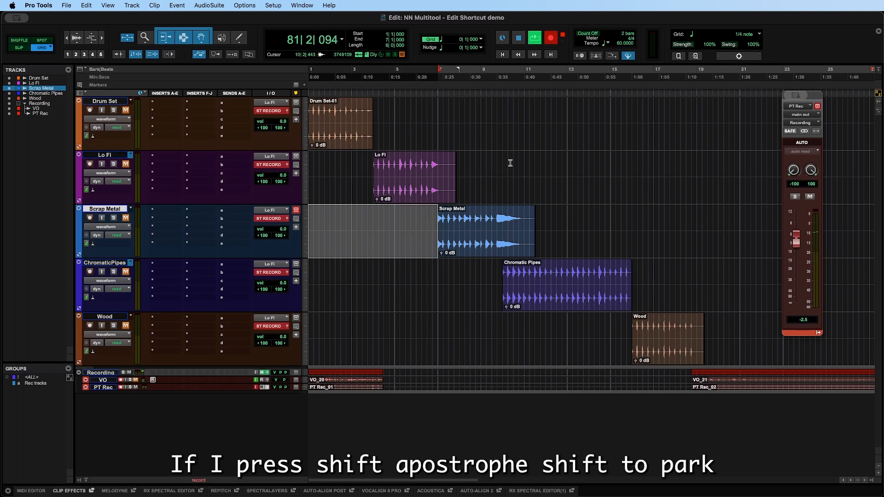
pyautogui.hotkey('shift', "'")
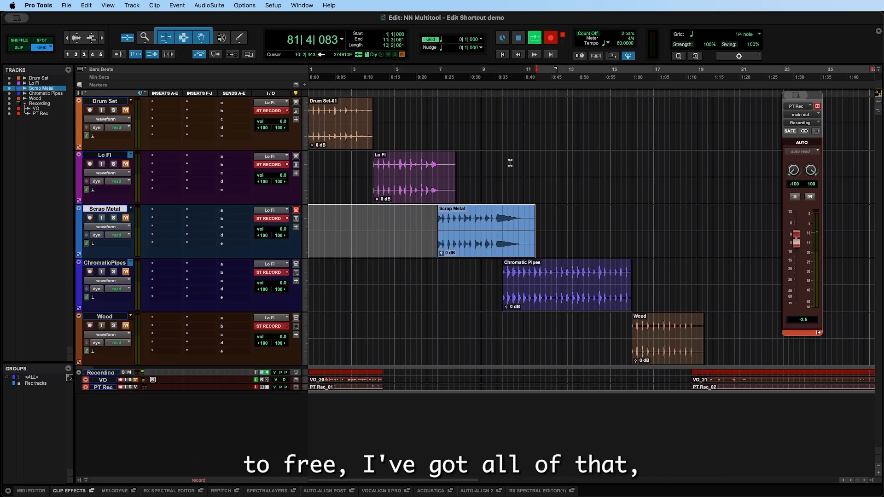
# Cut the selected Scrap Metal range and paste it two tracks down on Wood at the same timeline position.
pyautogui.press('x')
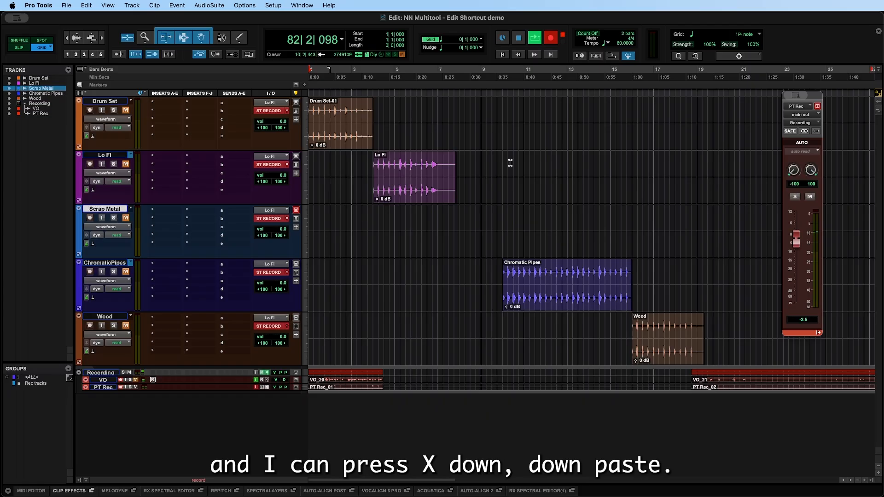
pyautogui.press(';')
pyautogui.press(';')
pyautogui.press('v')
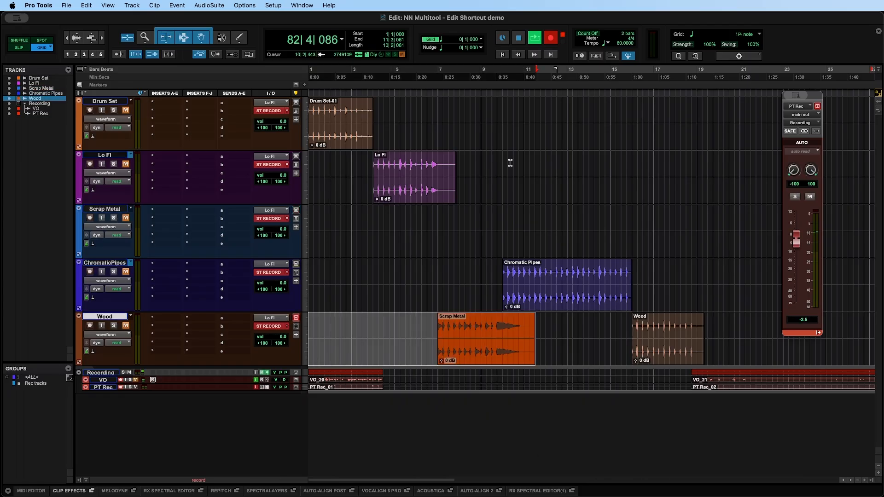
# Cut the pasted range from the Wood track and paste it back on the Scrap Metal track.
pyautogui.press('x')
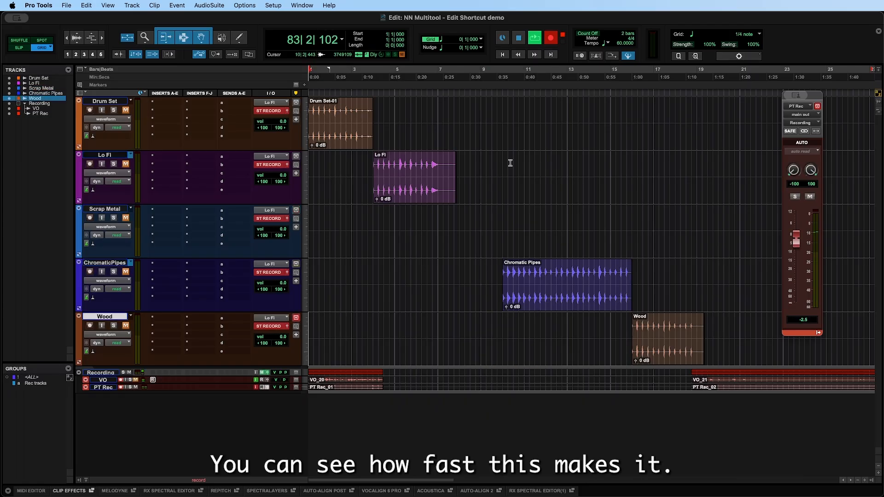
pyautogui.press('p')
pyautogui.press('p')
pyautogui.press('v')
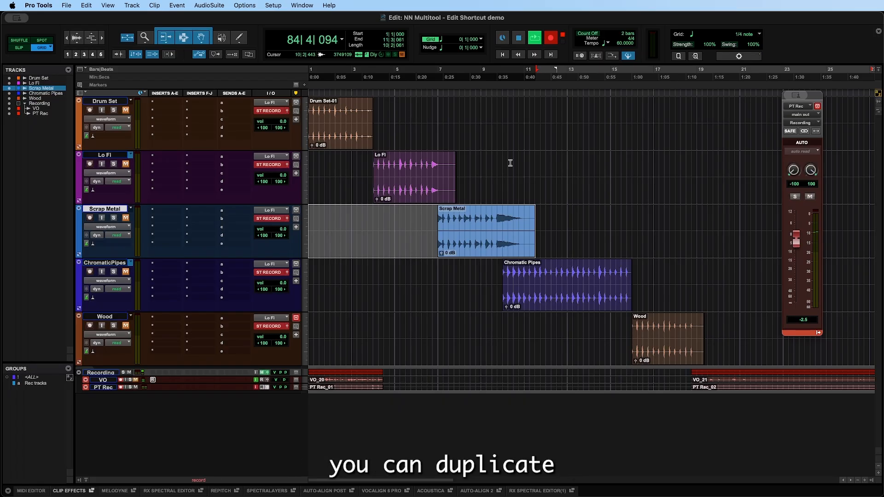
# Duplicate the selected Scrap Metal range, including its leading empty space, five times along the track.
pyautogui.press('super+d')
pyautogui.press('super+bracketleft')
pyautogui.press('super+bracketleft')
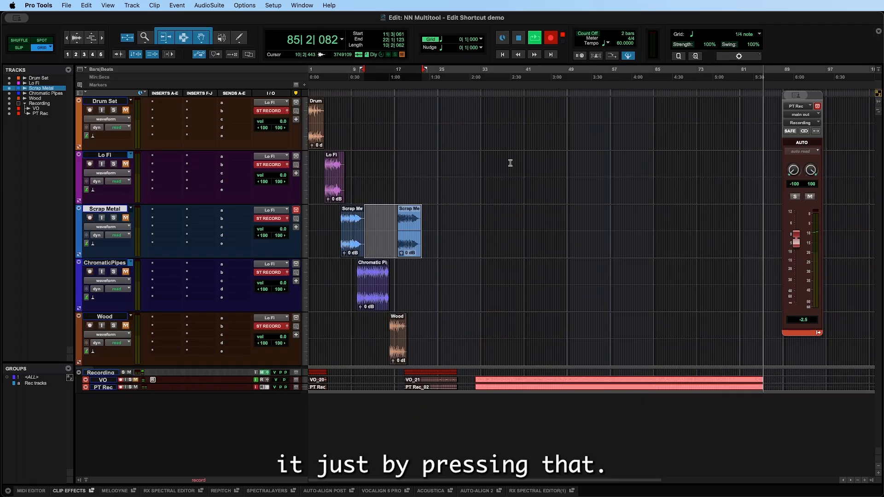
pyautogui.press('super+d')
pyautogui.press('super+d')
pyautogui.press('super+d')
pyautogui.press('super+d')
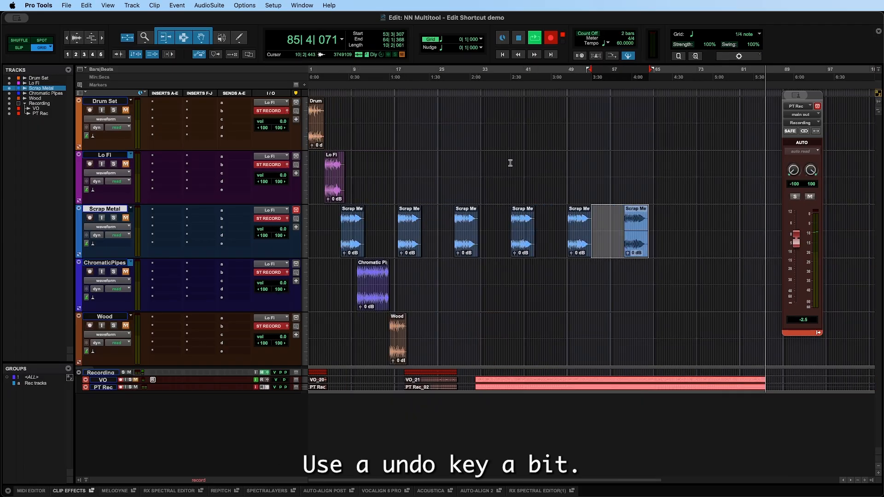
# Undo the Scrap Metal duplicates and the earlier clip edits, back to the full-length drum clip with Lo Fi on its own track.
pyautogui.press('super+z')
pyautogui.press('super+z')
pyautogui.press('super+z')
pyautogui.press('super+z')
pyautogui.press('super+z')
pyautogui.press('super+z')
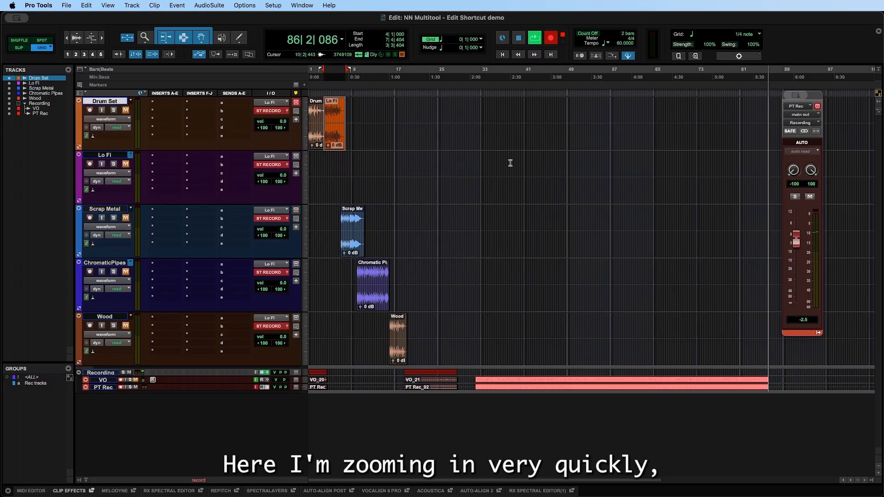
pyautogui.press('super+z')
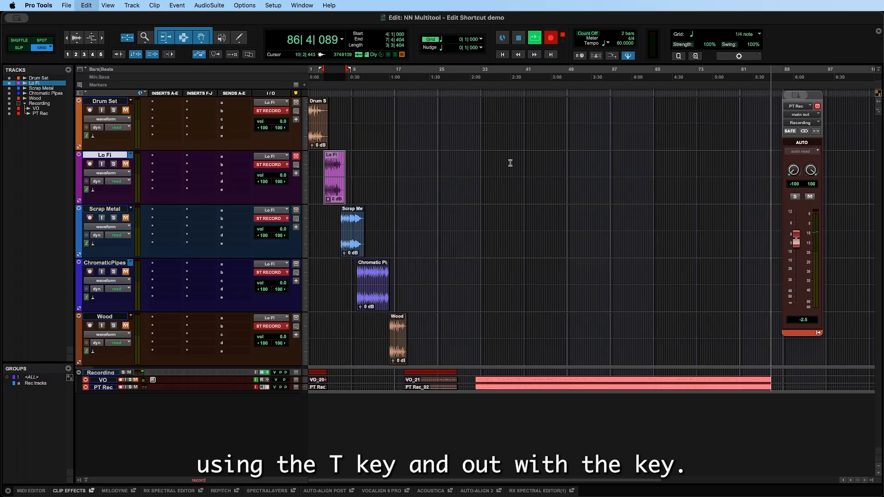
# Examine the selected Lo Fi clip by zooming the timeline in and out repeatedly.
pyautogui.press('t')
pyautogui.press('t')
pyautogui.press('t')
pyautogui.press('t')
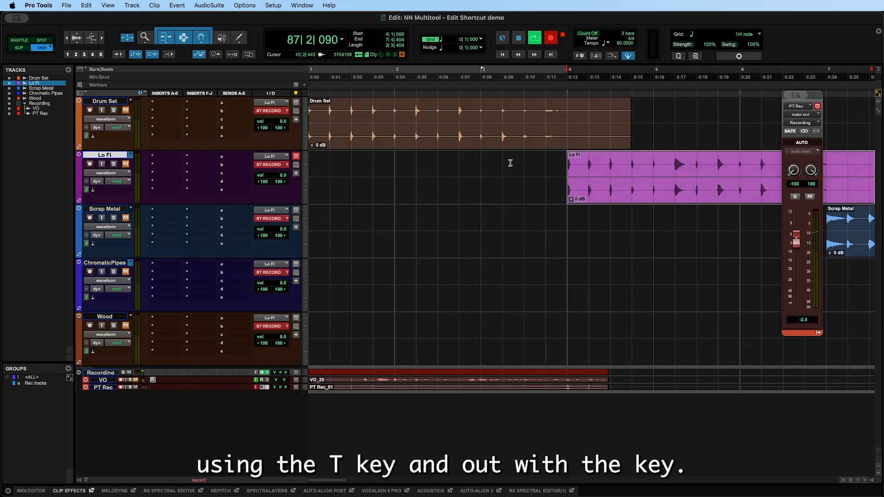
pyautogui.press('r')
pyautogui.press('r')
pyautogui.press('r')
pyautogui.press('t')
pyautogui.press('t')
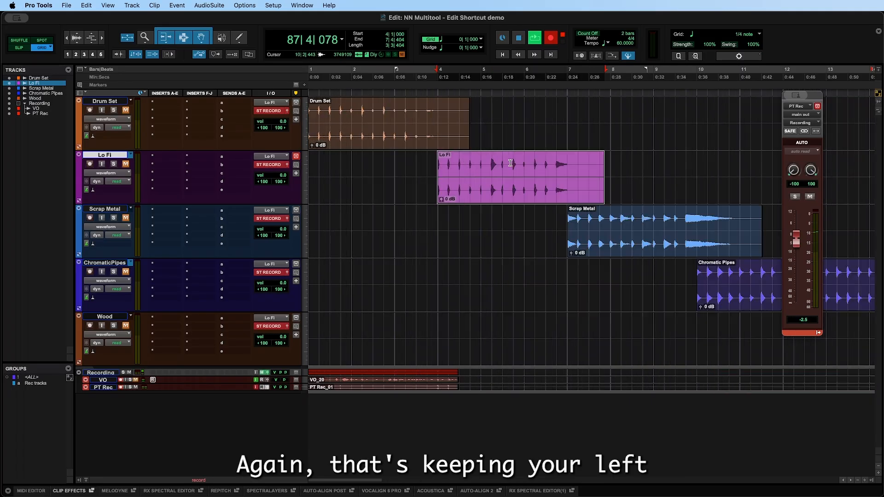
pyautogui.press('t')
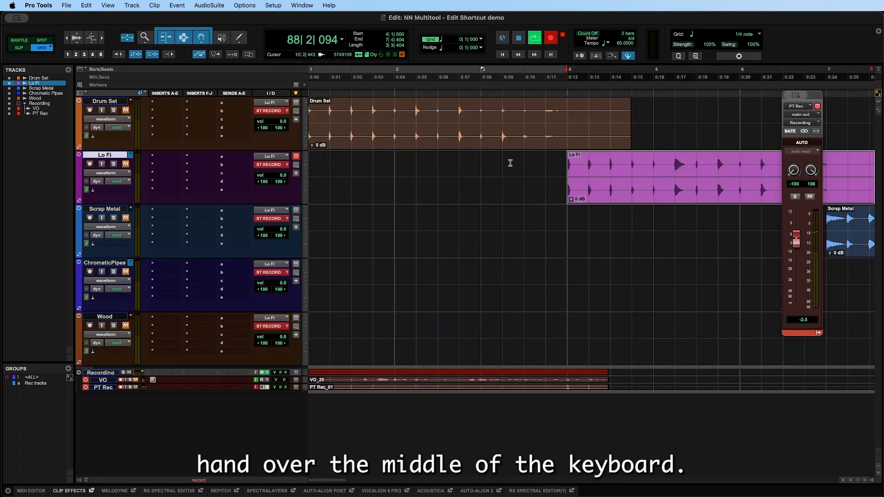
pyautogui.press('r')
pyautogui.press('r')
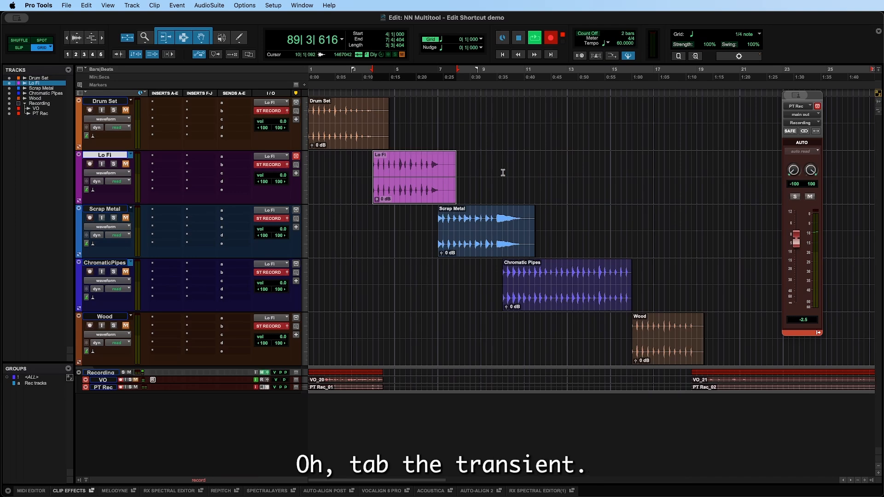
# Place the edit cursor at 1|4|000 on Lo Fi, step forward through the clip's start and end, and step back to the session start.
pyautogui.click(322, 160)
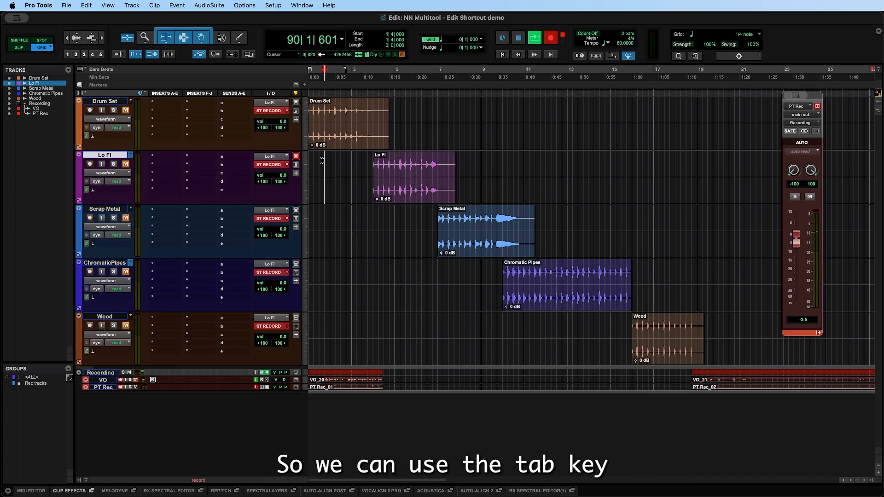
pyautogui.press('Tab')
pyautogui.press('Tab')
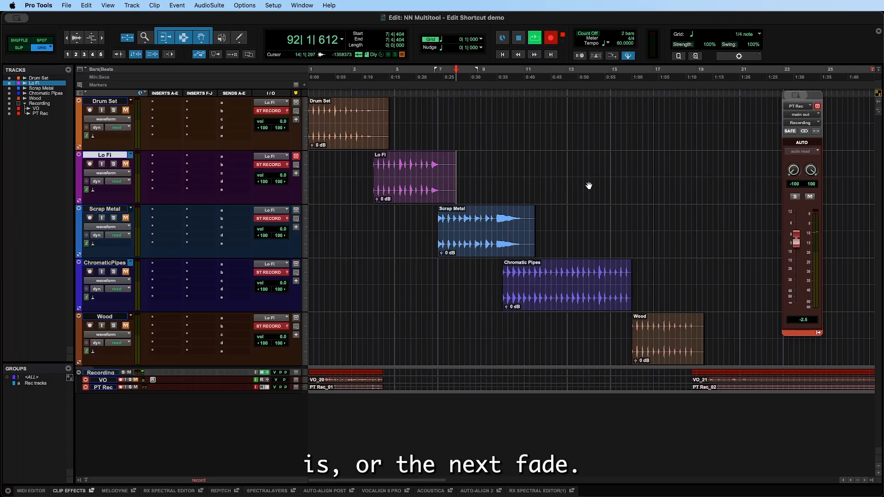
pyautogui.hotkey('alt', 'Tab')
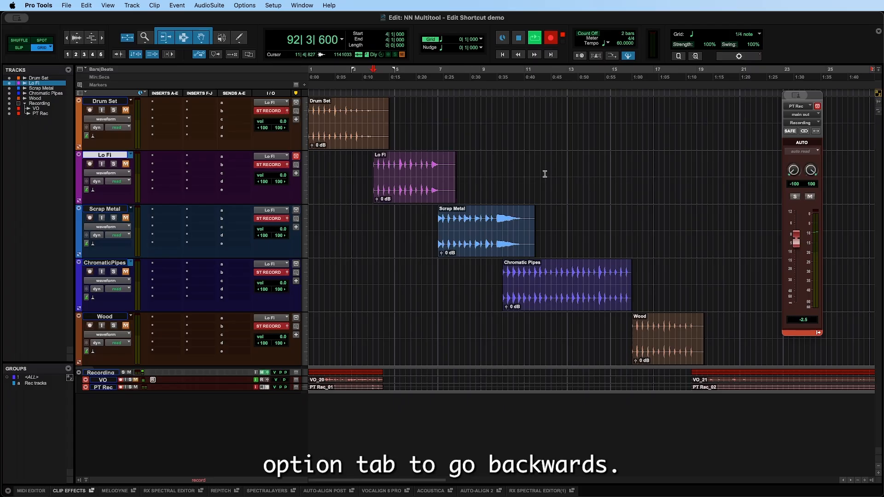
pyautogui.hotkey('alt', 'Tab')
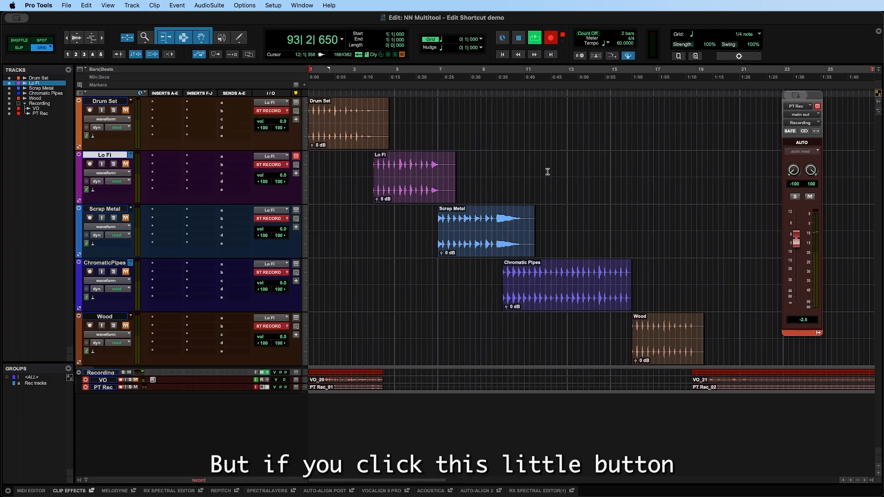
# Turn on Tab to Transients and move the edit cursor to the start of the Scrap Metal clip at 7|1|000.
pyautogui.click(119, 55)
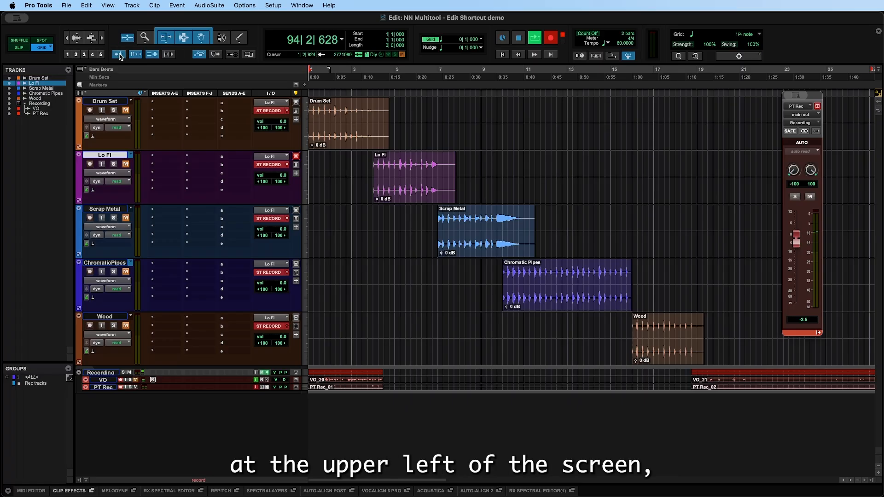
pyautogui.click(119, 55)
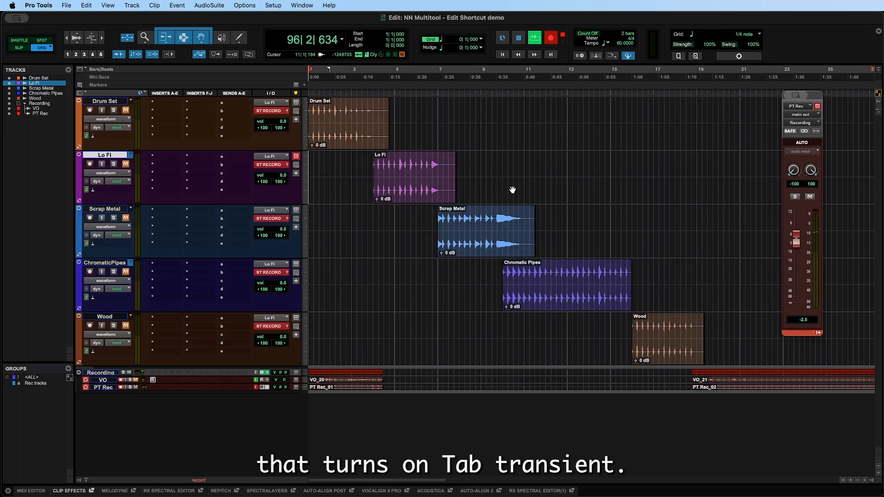
pyautogui.click(390, 226)
pyautogui.press('Tab')
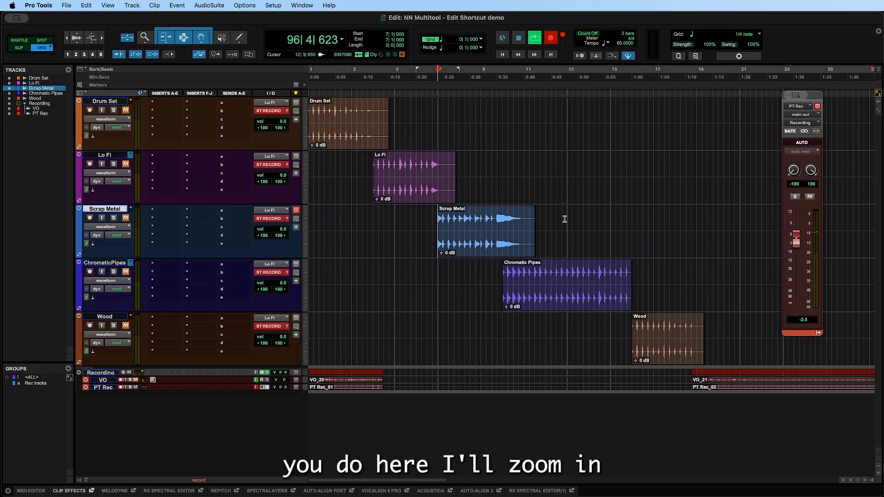
# Advance the edit cursor through the Scrap Metal clip's transients one at a time to 7|4|000.
pyautogui.press('super+bracketright')
pyautogui.press('super+bracketright')
pyautogui.press('super+bracketright')
pyautogui.press('super+bracketright')
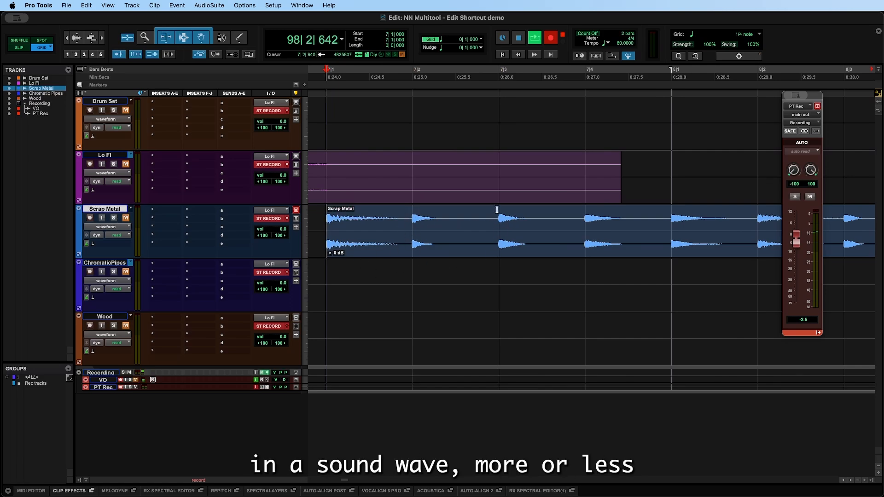
pyautogui.press('super+bracketleft')
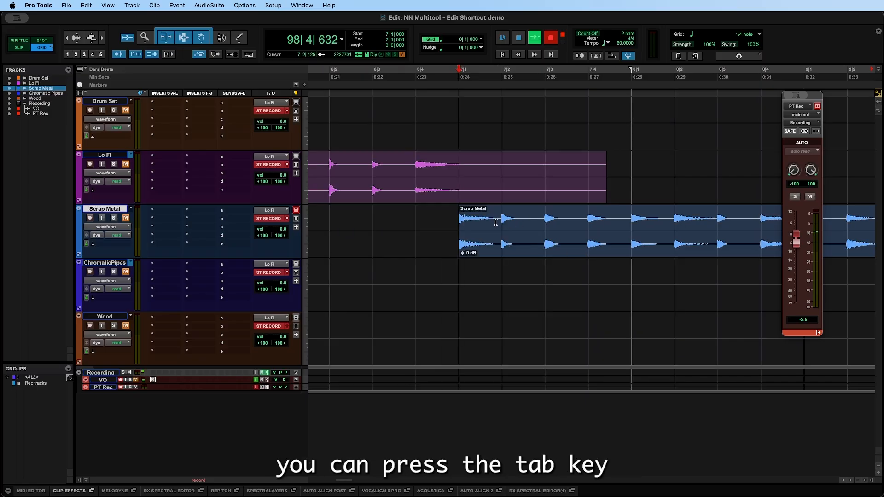
pyautogui.press('Tab')
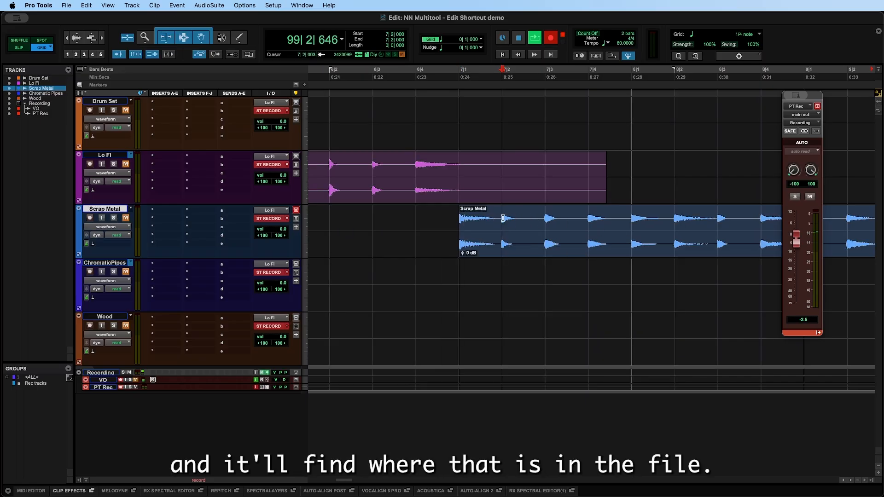
pyautogui.press('Tab')
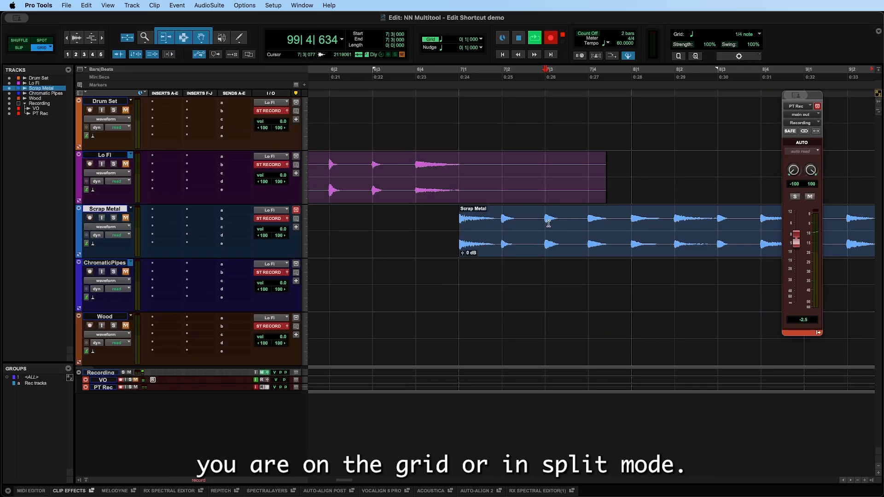
pyautogui.press('Tab')
# Advance to the next Scrap Metal transient at 8|1|000 and split the clip there.
pyautogui.press('r')
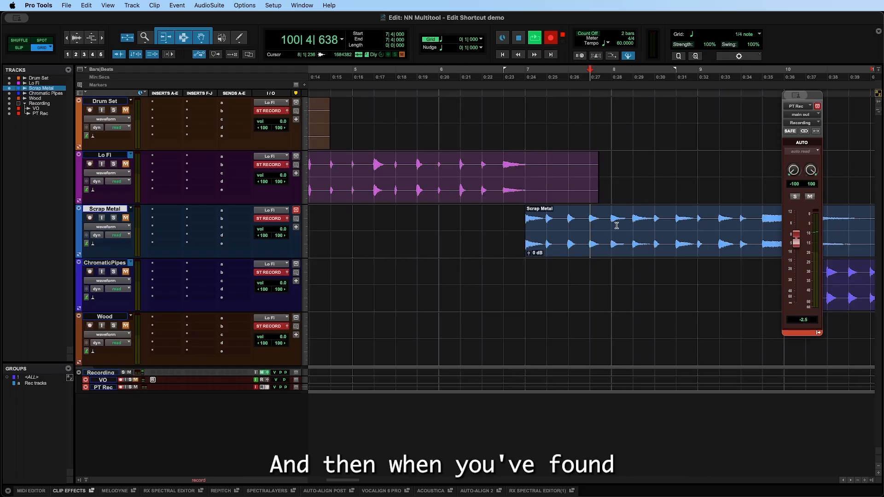
pyautogui.press('Tab')
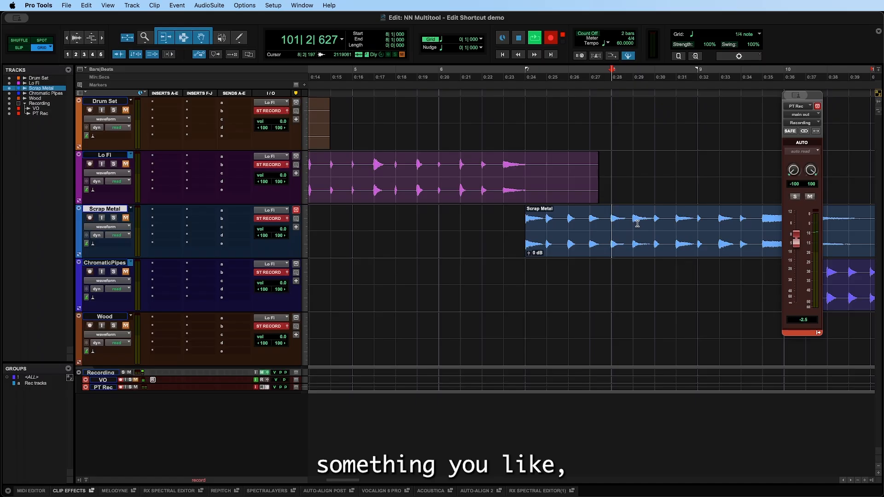
pyautogui.press('b')
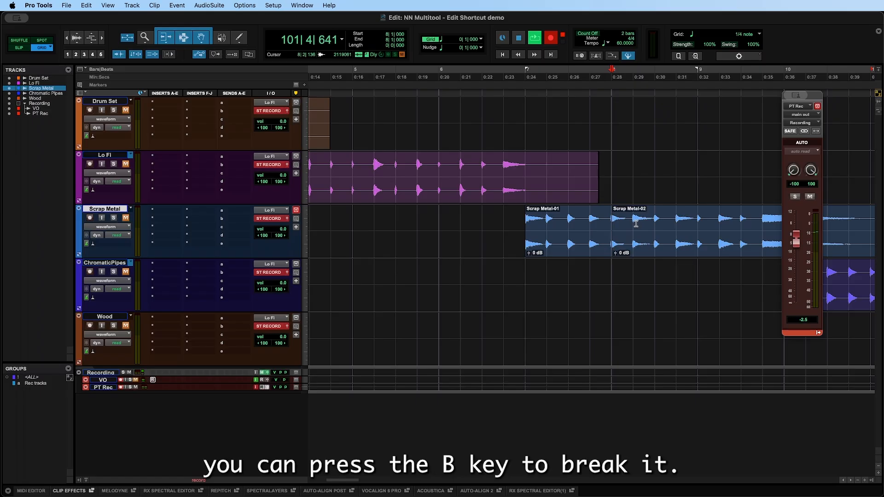
# Select the Scrap Metal audio from 8|1|000 to 8|4|000 and separate it into its own clip.
pyautogui.press('t')
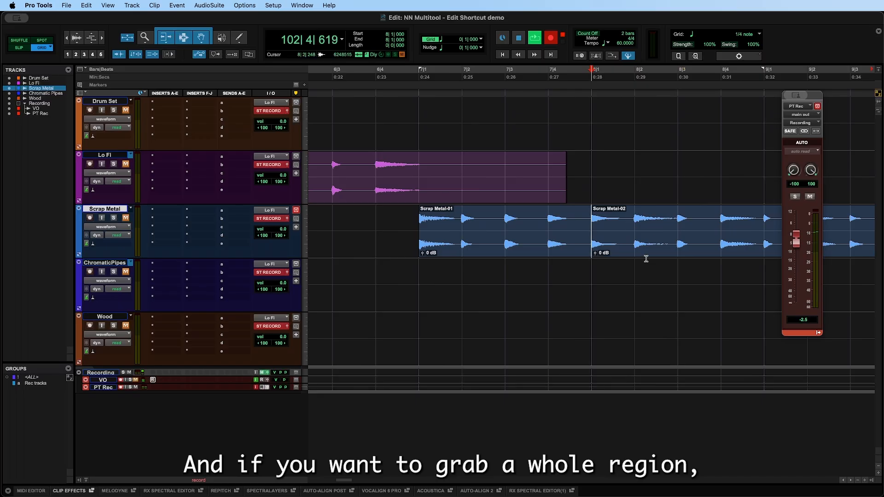
pyautogui.hotkey('shift', 'Tab')
pyautogui.hotkey('shift', 'Tab')
pyautogui.hotkey('shift', 'Tab')
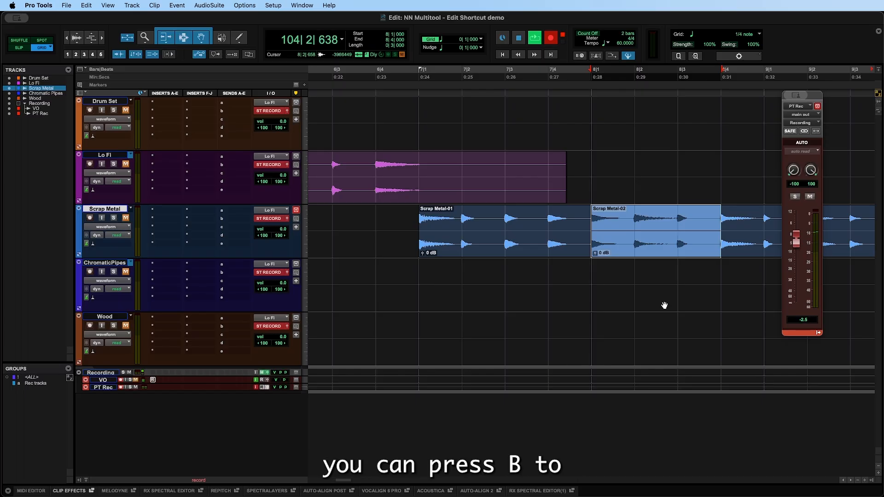
pyautogui.press('b')
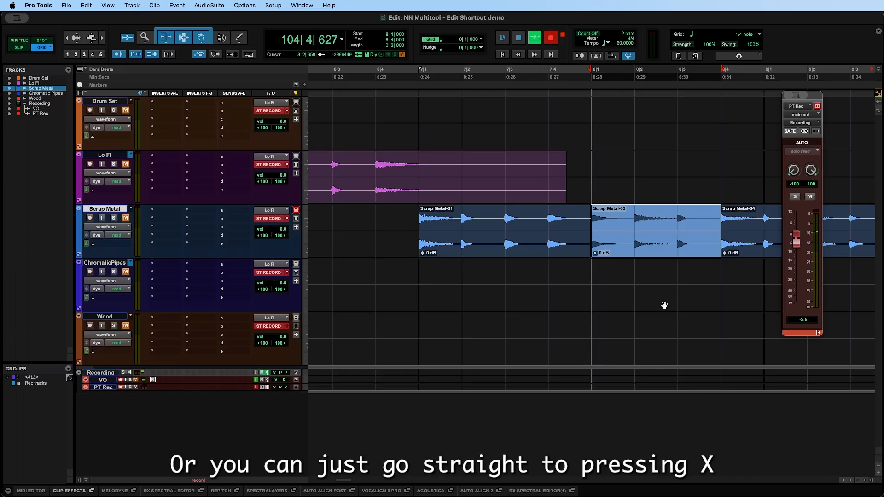
# Cut the separated Scrap Metal section and paste it at the same position on the ChromaticPipes track.
pyautogui.press('x')
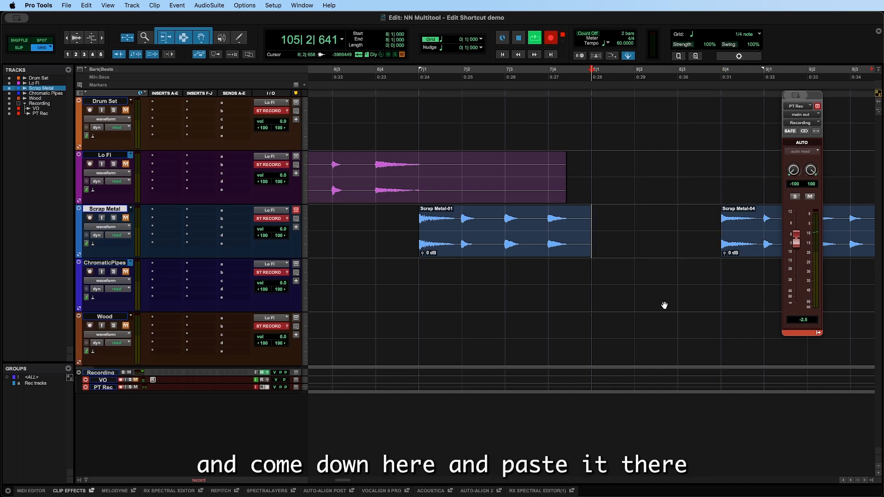
pyautogui.press(';')
pyautogui.press('v')
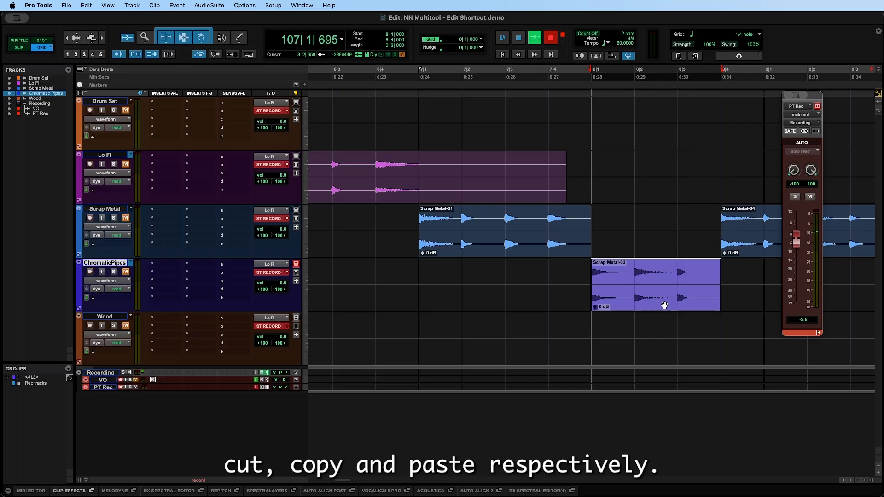
# Place the edit cursor at the Lo Fi clip's start at 4|1|000, and move it inside the clip to 5|2|000.
pyautogui.press('r')
pyautogui.press('r')
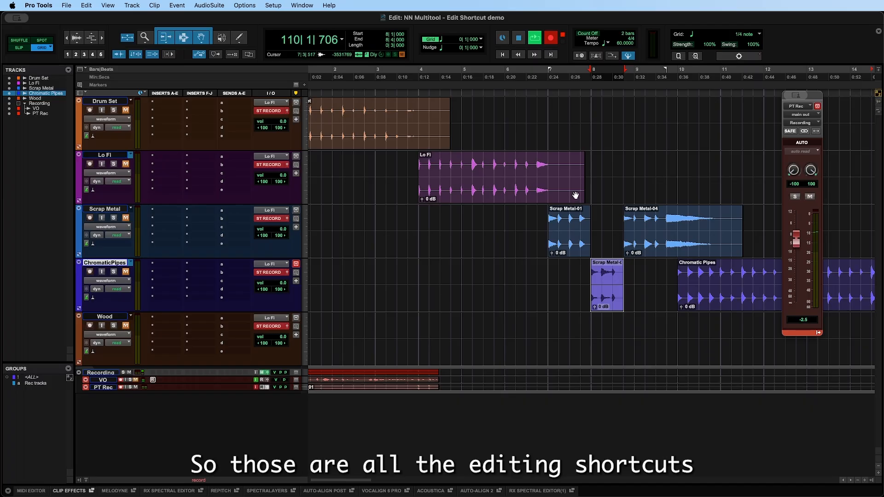
pyautogui.press('r')
pyautogui.press('r')
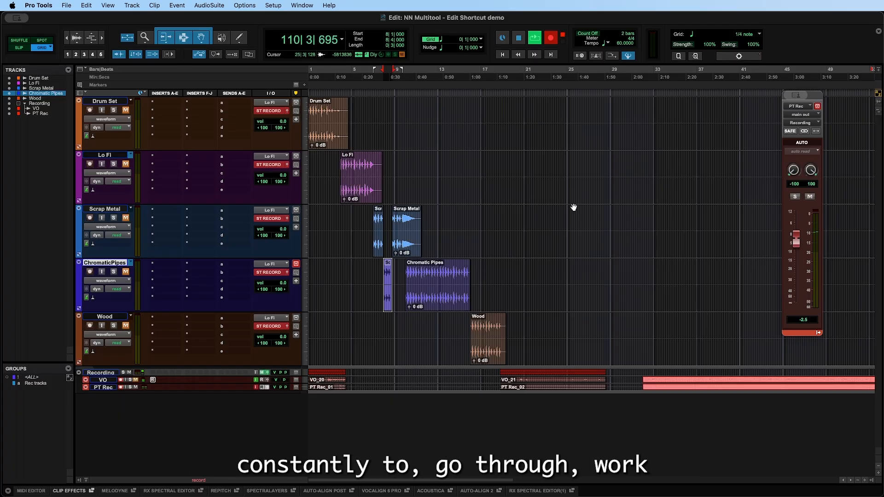
pyautogui.click(341, 165)
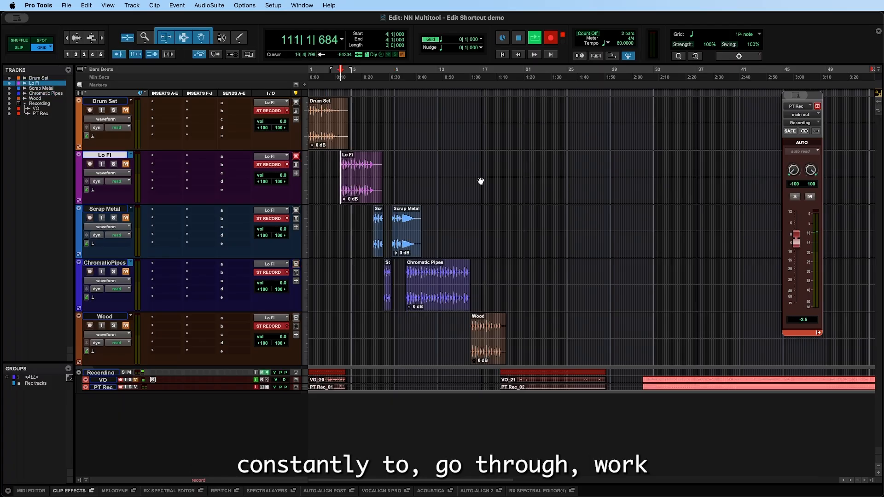
pyautogui.press('t')
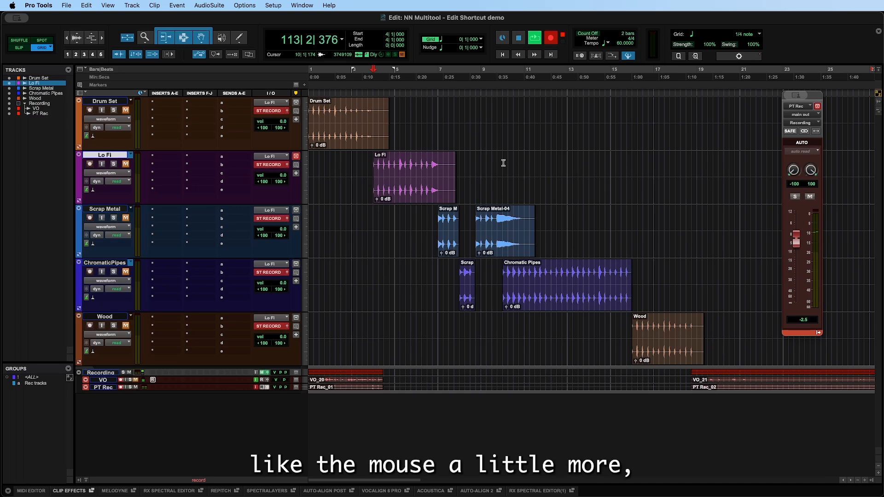
pyautogui.click(401, 171)
pyautogui.press('t')
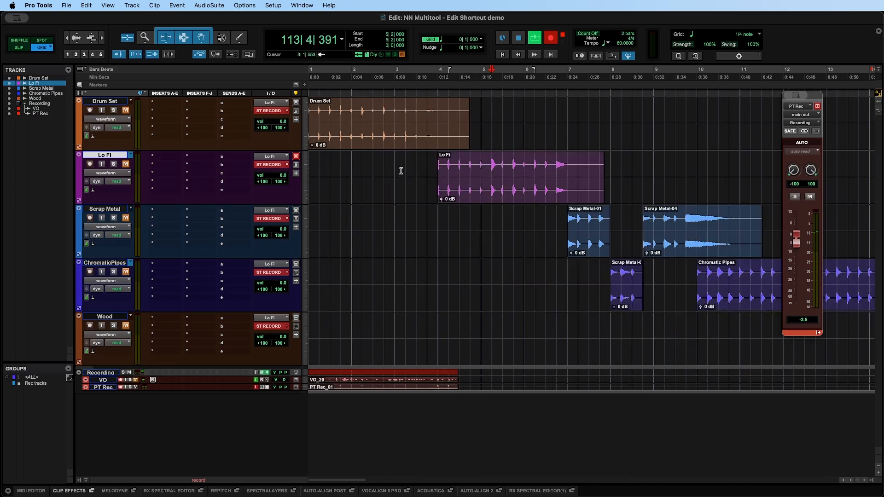
# Look through the Trim, Selector and Grabber tool modes, keeping Standard trim and Time grabber, and re-enable the Smart Tool.
pyautogui.click(167, 40)
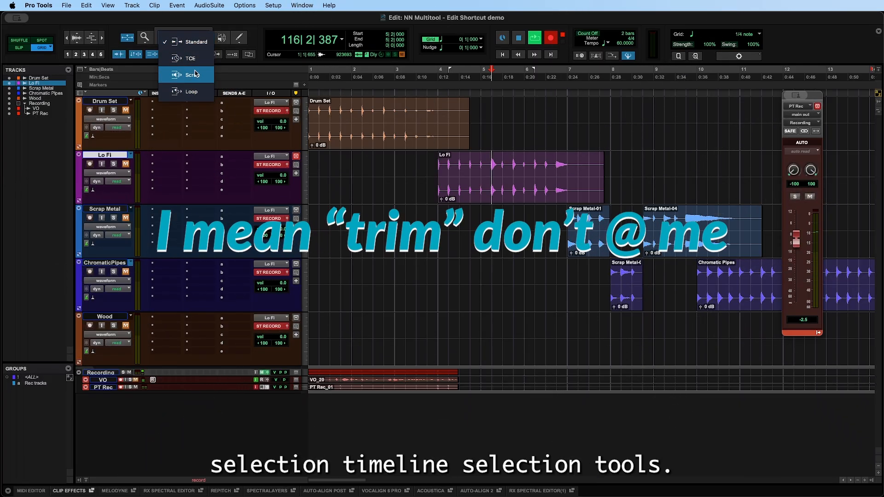
pyautogui.click(196, 42)
pyautogui.click(180, 40)
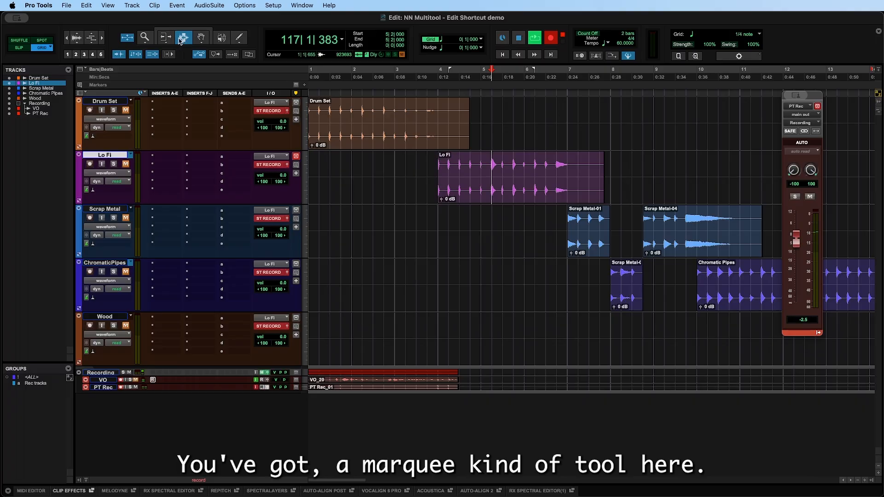
pyautogui.click(205, 41)
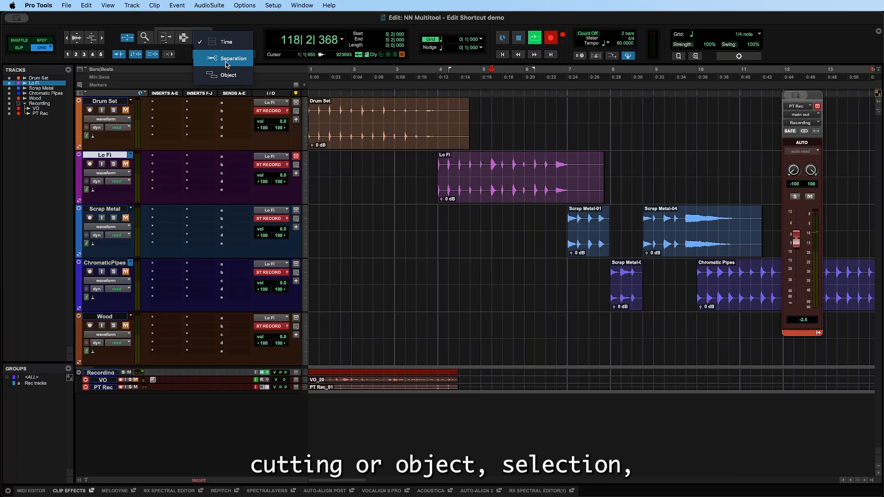
pyautogui.click(203, 36)
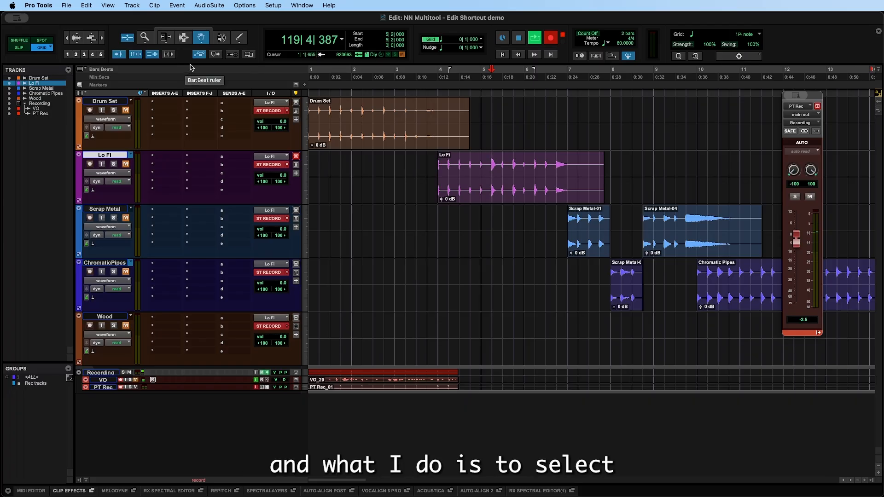
pyautogui.click(207, 32)
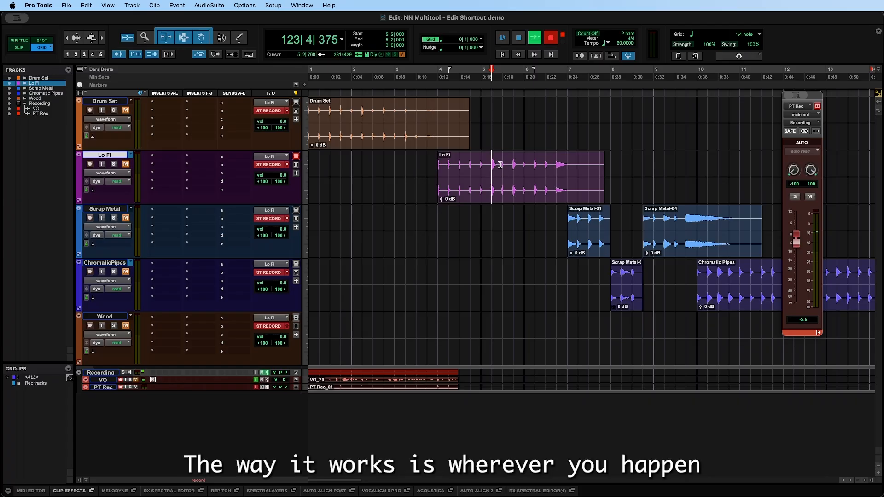
# On the Lo Fi track, select 4|4|000 to 5|1|000, select the empty range 1|2|000 to 3|2|000, and clear the selection.
pyautogui.click(338, 166)
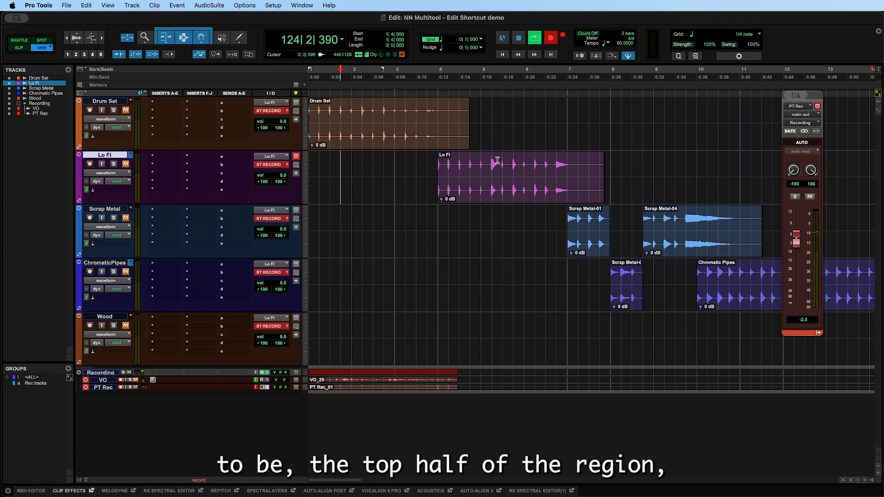
pyautogui.moveTo(470, 161)
pyautogui.mouseDown()
pyautogui.moveTo(561, 163)
pyautogui.moveTo(326, 163)
pyautogui.moveTo(483, 166)
pyautogui.mouseUp()
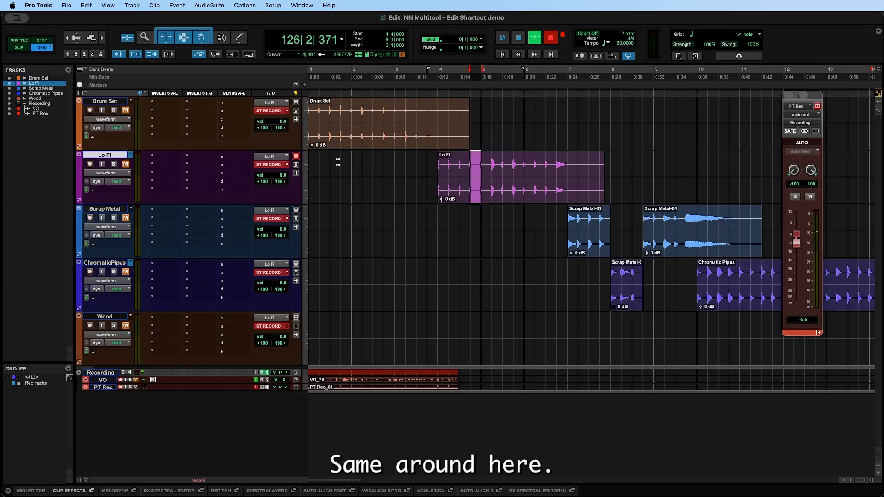
pyautogui.moveTo(321, 158); pyautogui.dragTo(401, 163)
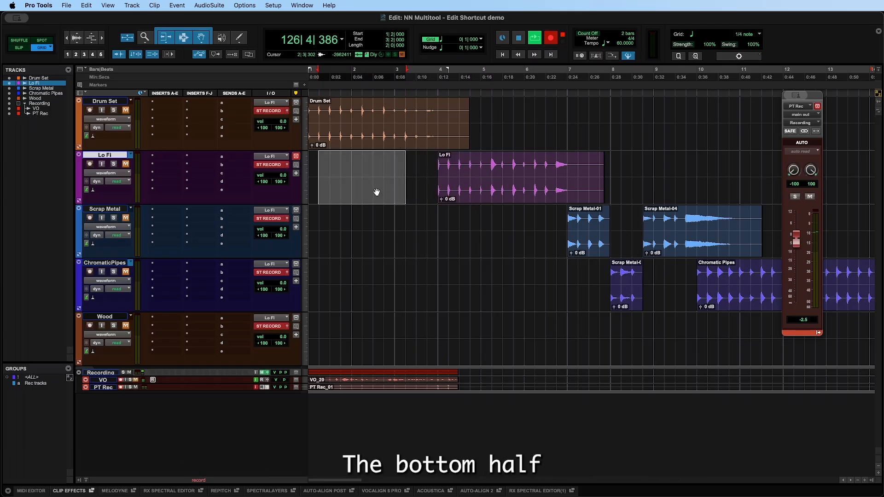
pyautogui.click(351, 198)
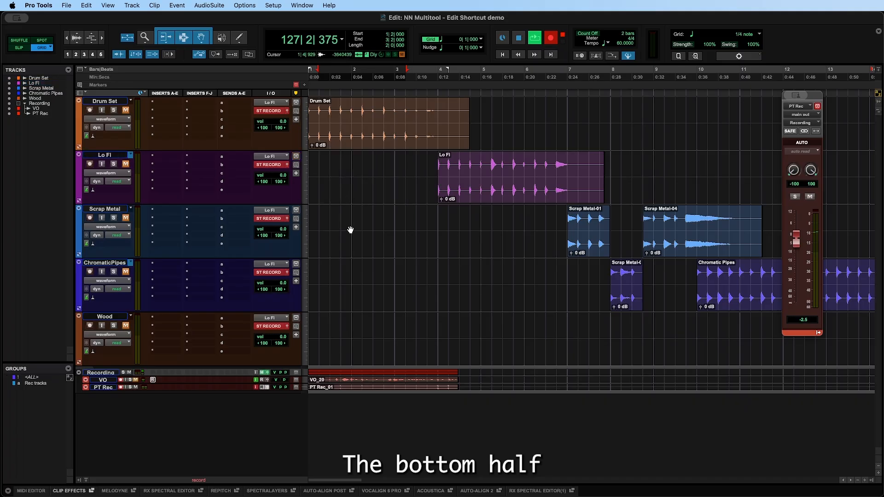
# Move the whole Lo Fi clip earlier on its track to start at 2|3|000, and deselect it.
pyautogui.moveTo(494, 197); pyautogui.dragTo(498, 164)
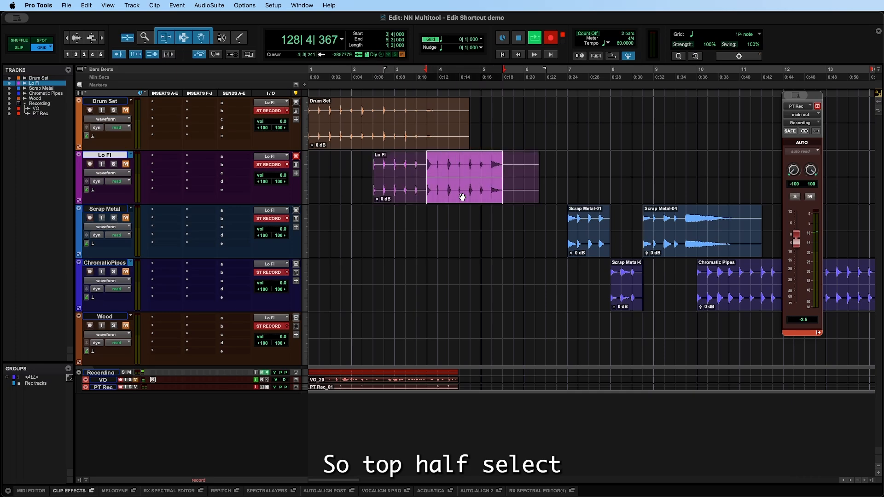
pyautogui.moveTo(462, 197)
pyautogui.mouseDown()
pyautogui.moveTo(649, 183)
pyautogui.moveTo(413, 189)
pyautogui.moveTo(473, 187)
pyautogui.moveTo(458, 194)
pyautogui.mouseUp()
pyautogui.click(470, 249)
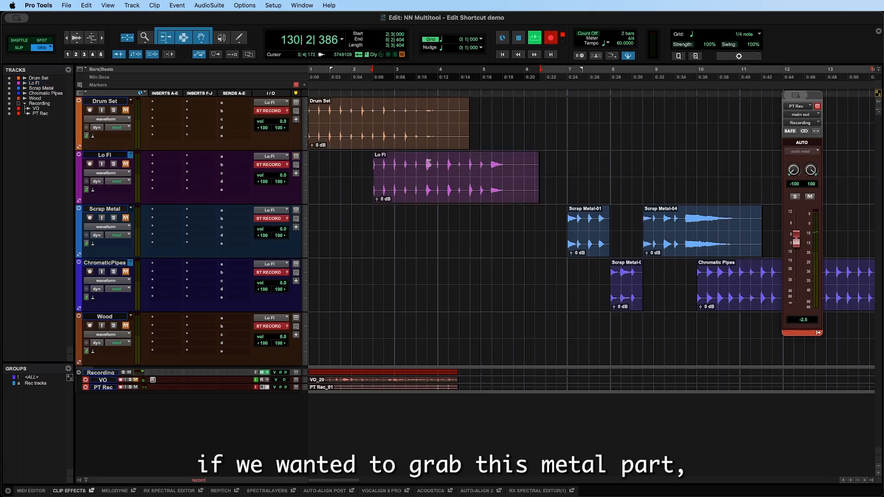
# Select the Lo Fi audio from 3|3|000 to 5|2|000 and separate it into its own clip.
pyautogui.moveTo(416, 160); pyautogui.dragTo(488, 159)
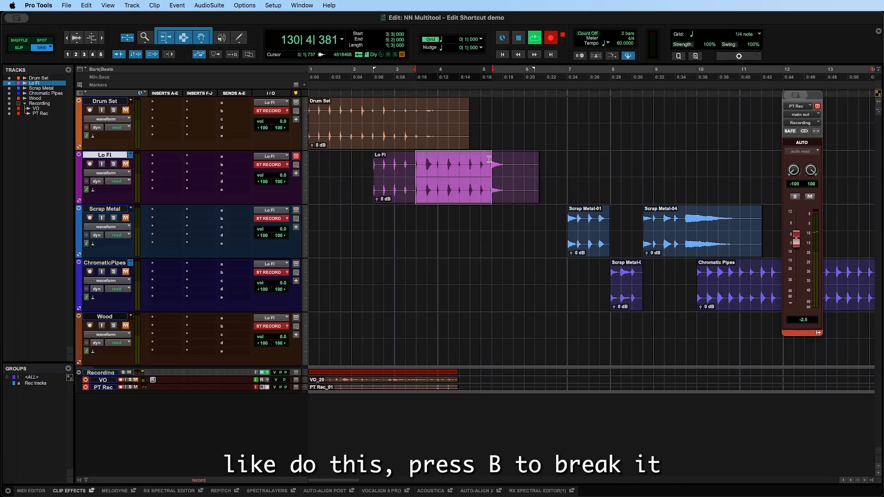
pyautogui.press('b')
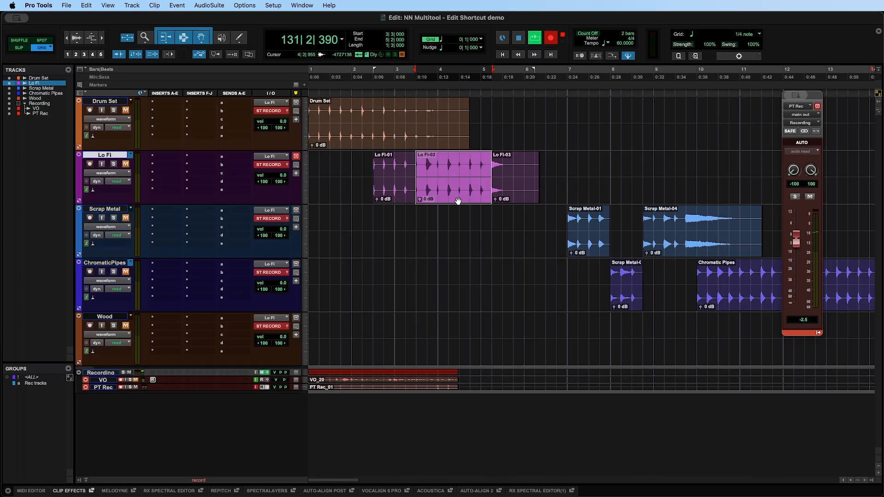
# Move the separated Lo Fi section down to the ChromaticPipes track and return it to its original place on Lo Fi.
pyautogui.moveTo(457, 200); pyautogui.dragTo(451, 296)
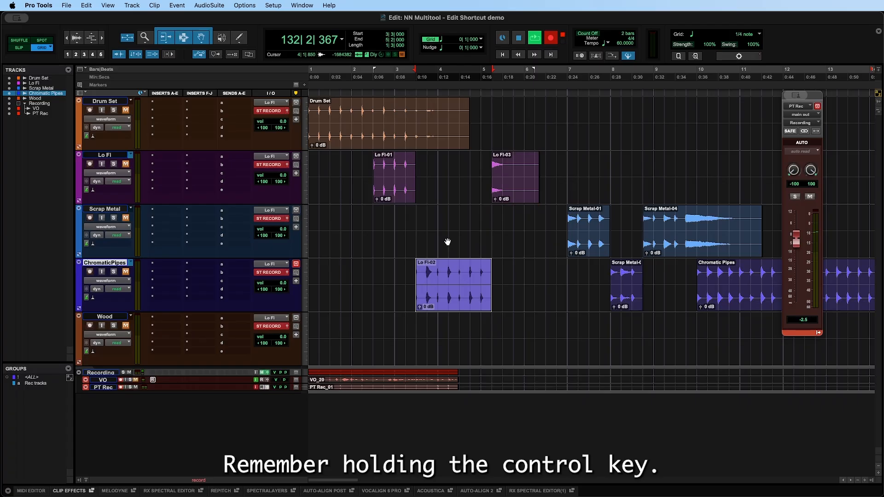
pyautogui.moveTo(451, 298); pyautogui.dragTo(503, 247)
pyautogui.moveTo(429, 242); pyautogui.dragTo(455, 181)
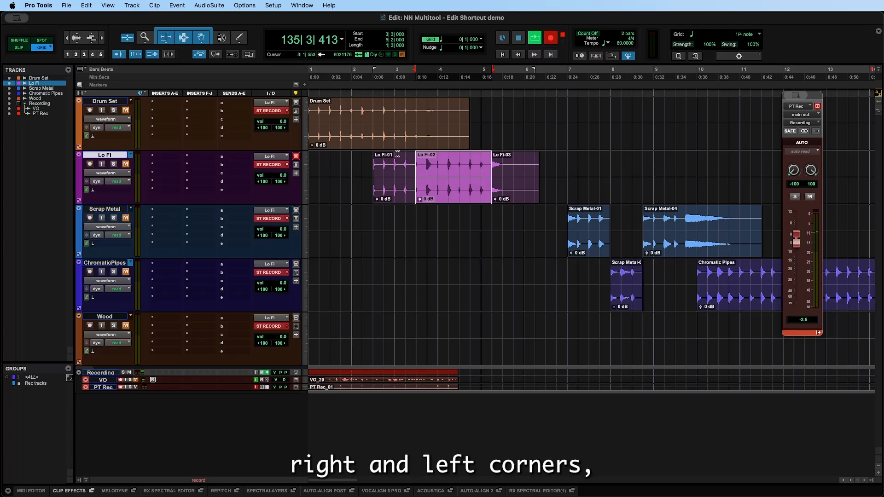
# Fade in the Lo Fi section up to 3|1|000, fade it out from 5|4|000, and crossfade its first two clips from 3|2|000 to 3|4|000.
pyautogui.moveTo(374, 153); pyautogui.dragTo(394, 161)
pyautogui.moveTo(537, 152); pyautogui.dragTo(515, 155)
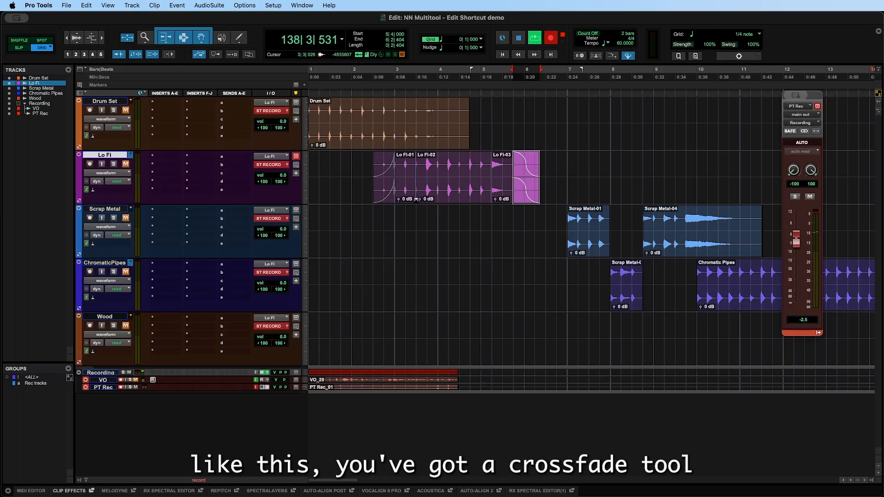
pyautogui.moveTo(416, 202)
pyautogui.mouseDown()
pyautogui.moveTo(437, 199)
pyautogui.moveTo(424, 199)
pyautogui.mouseUp()
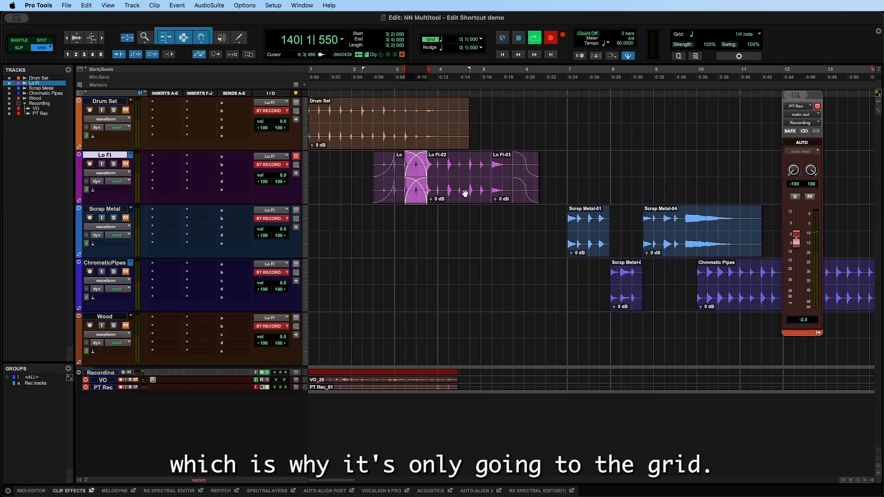
# Place the edit cursor on Drum Set at 2|4|000 and trim the end of the clip back to that position.
pyautogui.click(417, 106)
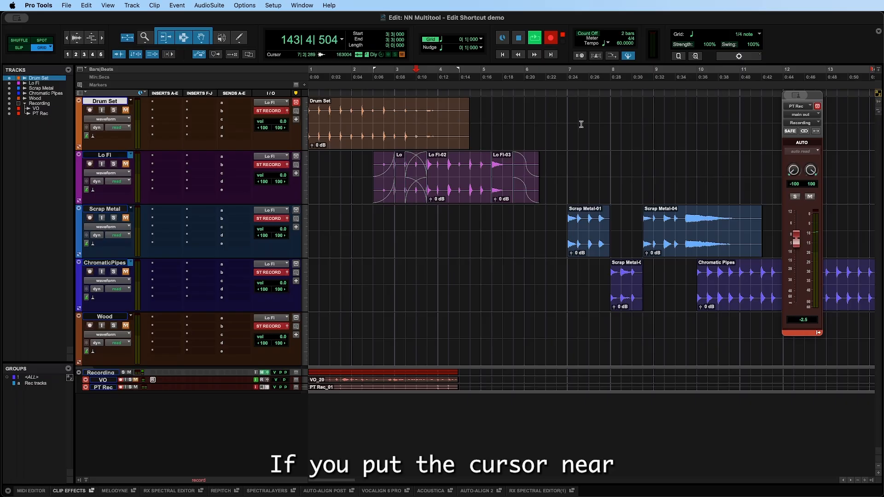
pyautogui.click(384, 118)
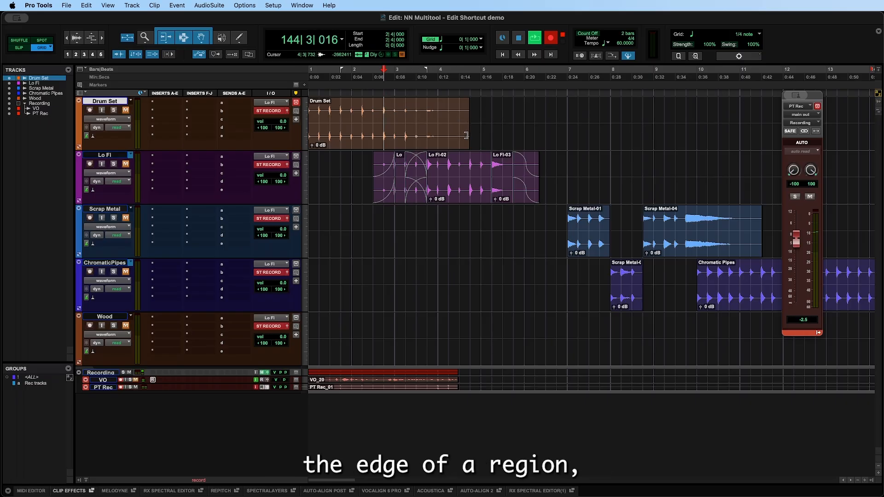
pyautogui.moveTo(466, 135); pyautogui.dragTo(383, 126)
# Trim the start of the Drum Set clip inward and extend it back to 1|1|000.
pyautogui.press('r')
pyautogui.press('r')
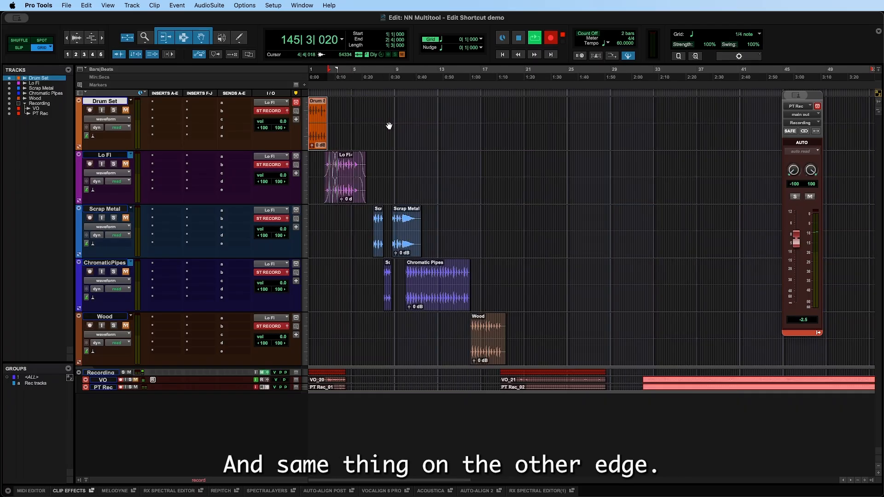
pyautogui.press('t')
pyautogui.press('t')
pyautogui.press('t')
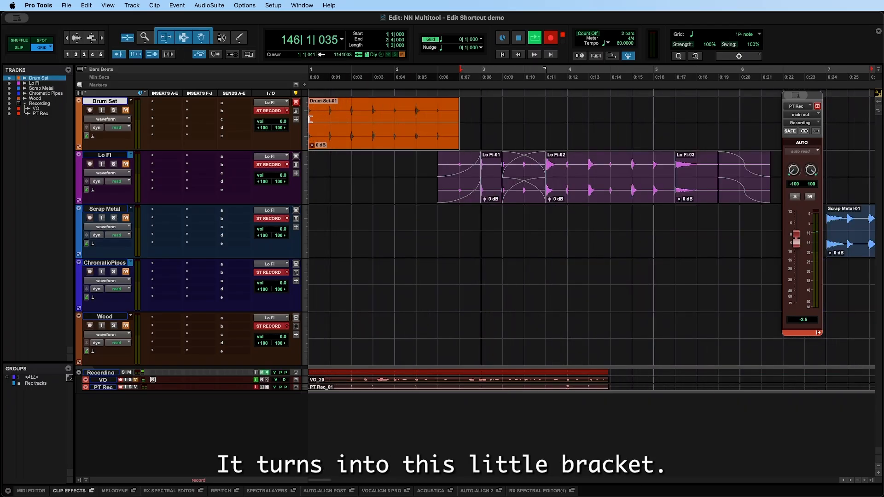
pyautogui.moveTo(310, 119)
pyautogui.mouseDown()
pyautogui.moveTo(375, 119)
pyautogui.moveTo(315, 116)
pyautogui.mouseUp()
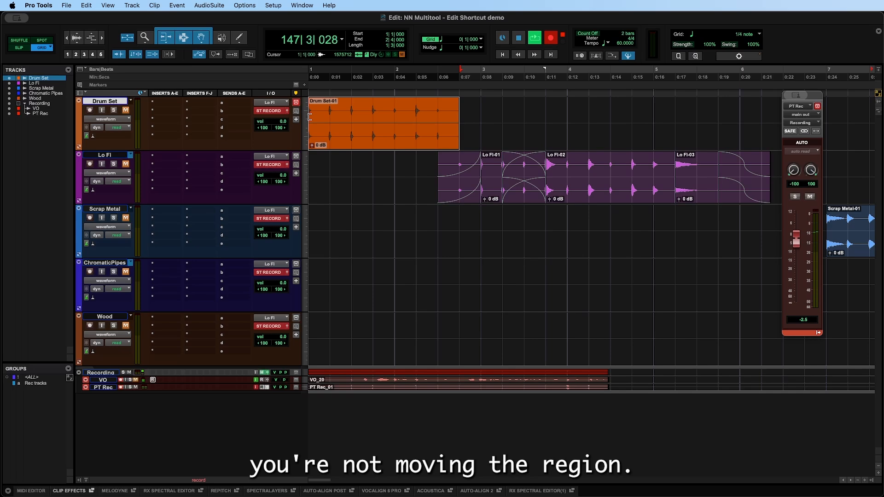
pyautogui.click(376, 106)
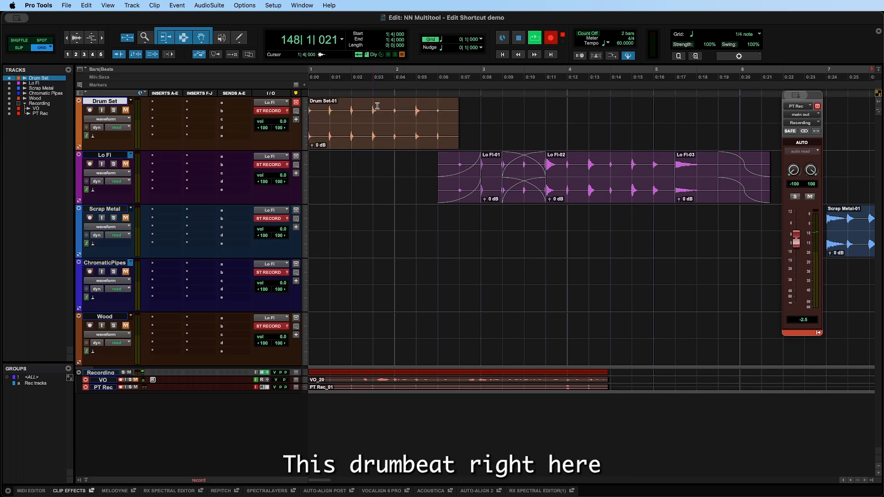
pyautogui.click(317, 112)
pyautogui.moveTo(316, 112); pyautogui.dragTo(295, 113)
pyautogui.moveTo(358, 136)
pyautogui.mouseDown()
pyautogui.moveTo(441, 139)
pyautogui.moveTo(346, 133)
pyautogui.mouseUp()
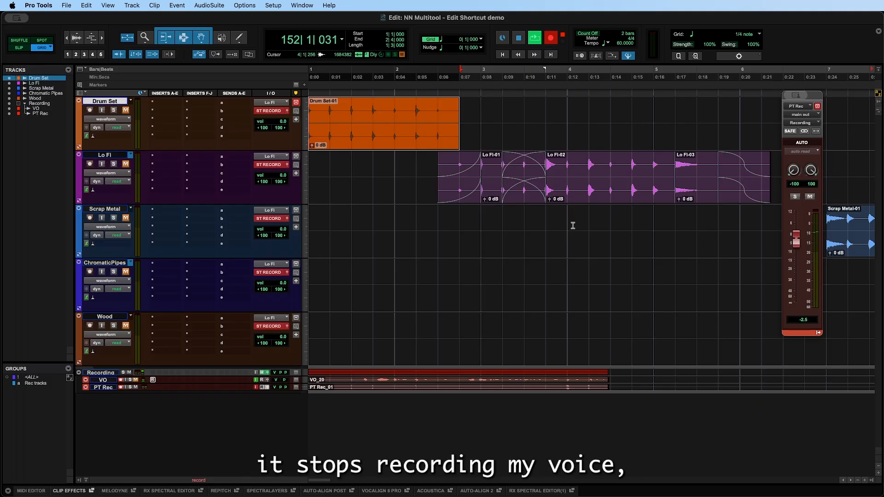
# Zoom the timeline out to show all the clips from Drum Set through Wood.
pyautogui.press('super+bracketleft')
pyautogui.press('super+bracketleft')
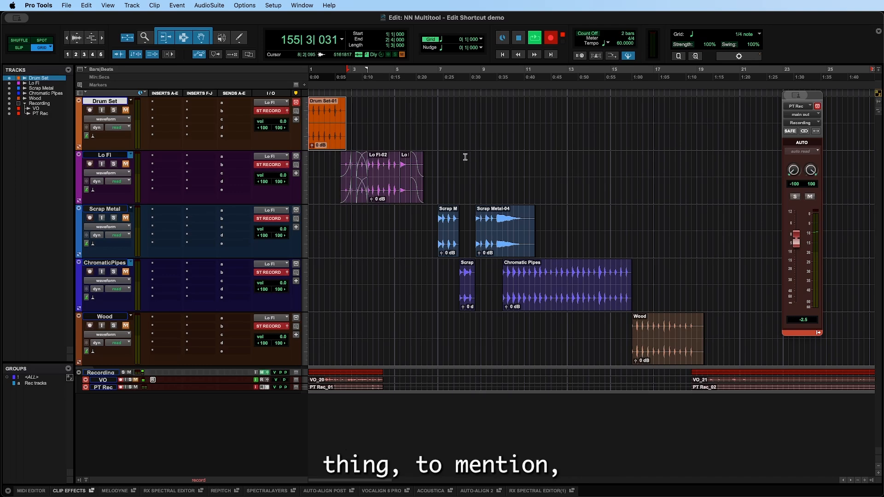
pyautogui.moveTo(466, 157); pyautogui.dragTo(567, 167)
pyautogui.click(566, 168)
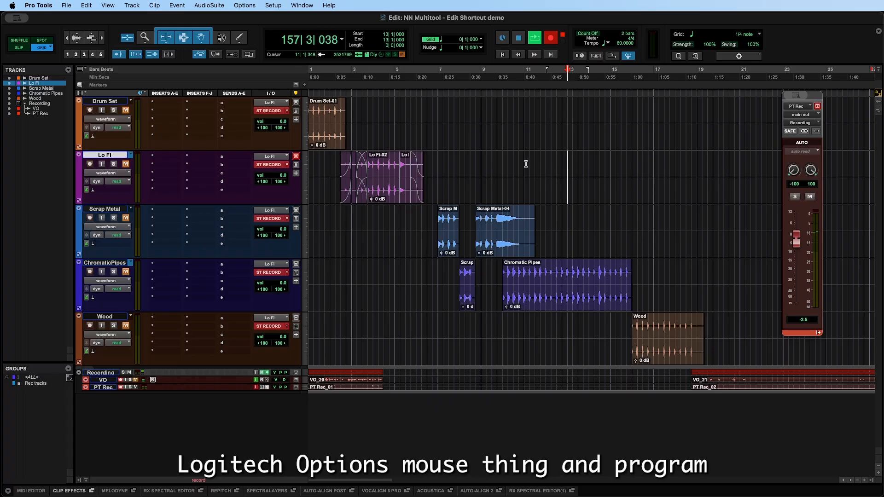
pyautogui.moveTo(523, 165); pyautogui.dragTo(600, 165)
pyautogui.click(599, 165)
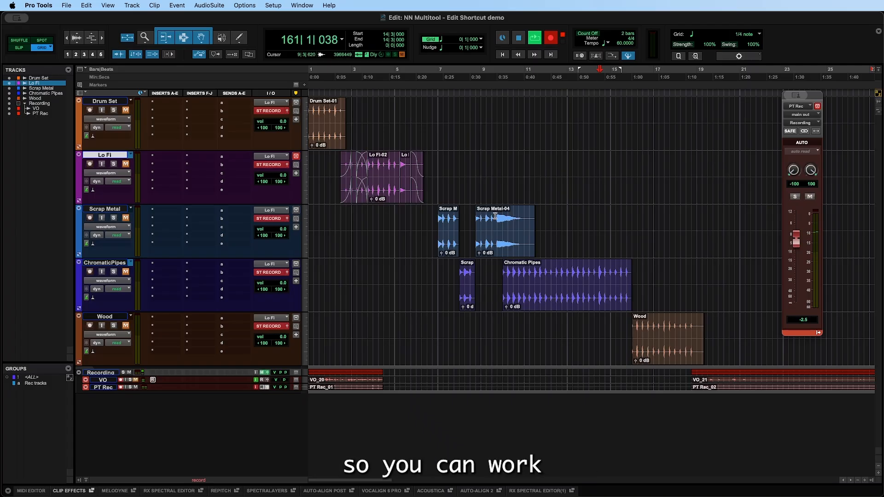
# Try deleting the end of the second Scrap Metal clip from 9|4|000, and undo the deletion.
pyautogui.moveTo(495, 216); pyautogui.dragTo(563, 216)
pyautogui.press('Delete')
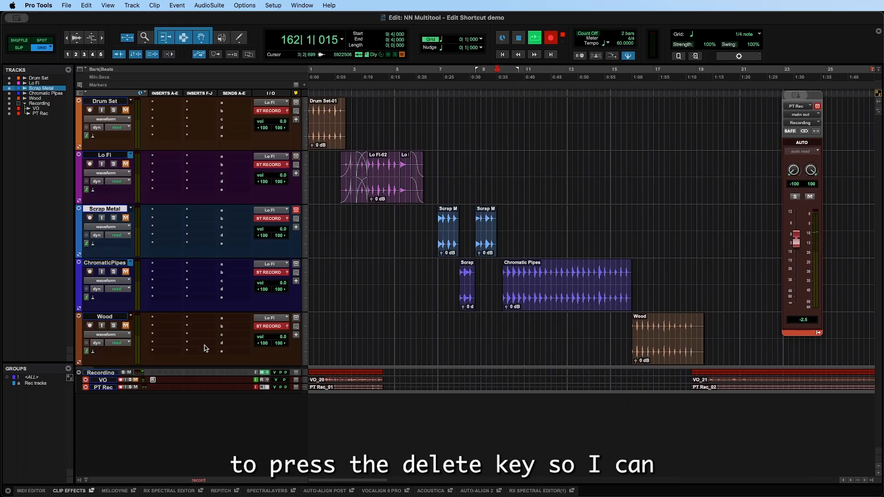
pyautogui.press('super+z')
# Delete about bar 12|2 to 13|1 from the long Chromatic Pipes clip and a short range starting at 4|3|000 from Lo Fi.
pyautogui.moveTo(551, 273); pyautogui.dragTo(569, 276)
pyautogui.press('Delete')
pyautogui.moveTo(384, 177); pyautogui.dragTo(393, 176)
pyautogui.press('Delete')
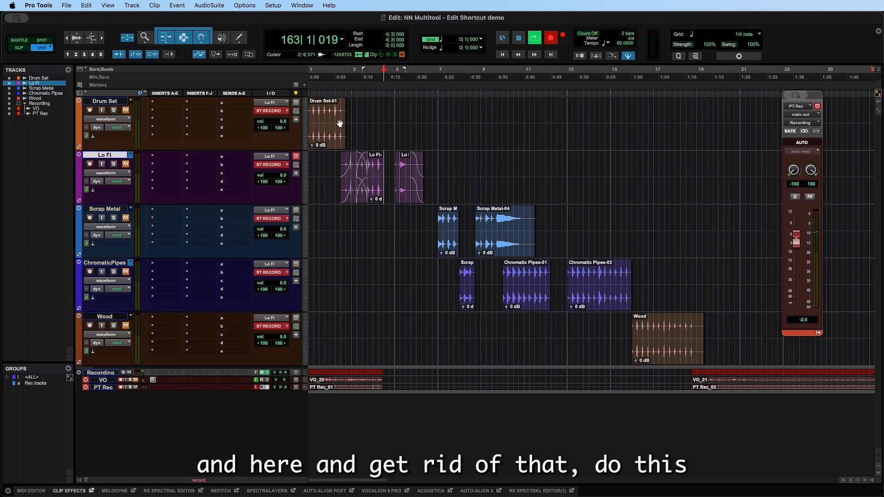
# Delete the end of the Drum Set clip from 1|4|000 and the end of the last Chromatic Pipes clip from 14|2|000.
pyautogui.moveTo(311, 106); pyautogui.dragTo(429, 151)
pyautogui.press('Delete')
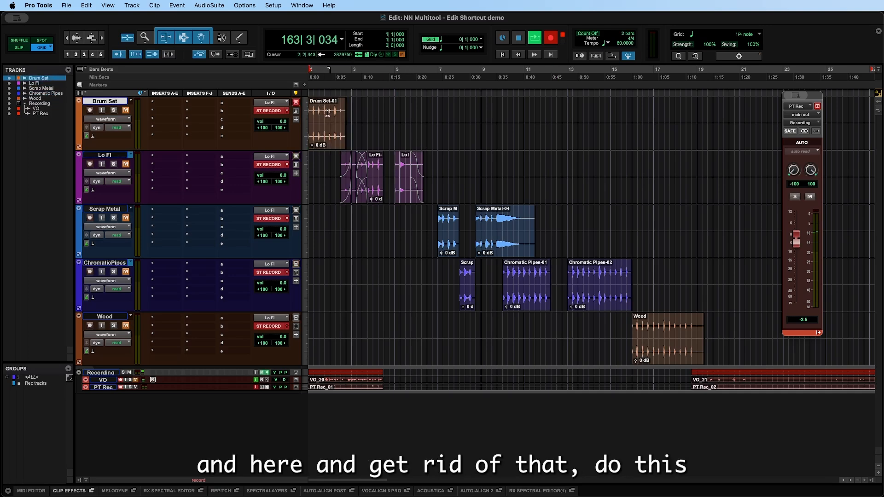
pyautogui.moveTo(326, 113); pyautogui.dragTo(386, 116)
pyautogui.press('Delete')
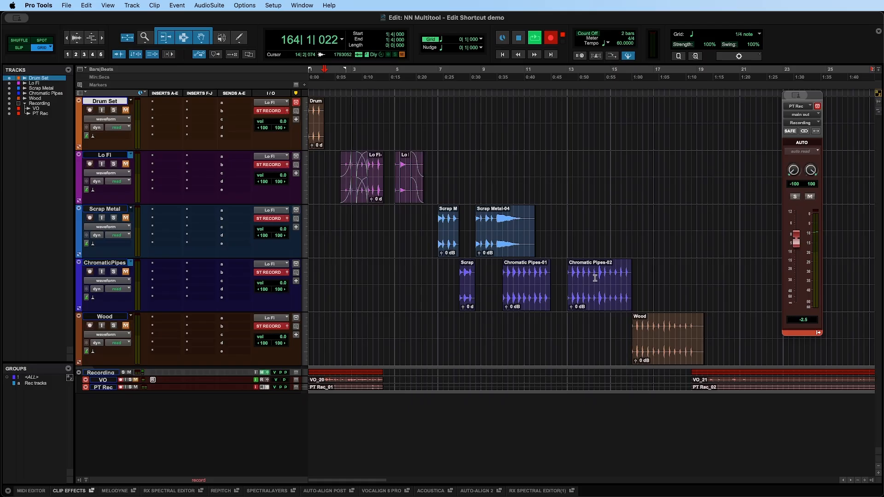
pyautogui.moveTo(593, 282); pyautogui.dragTo(676, 280)
pyautogui.press('Delete')
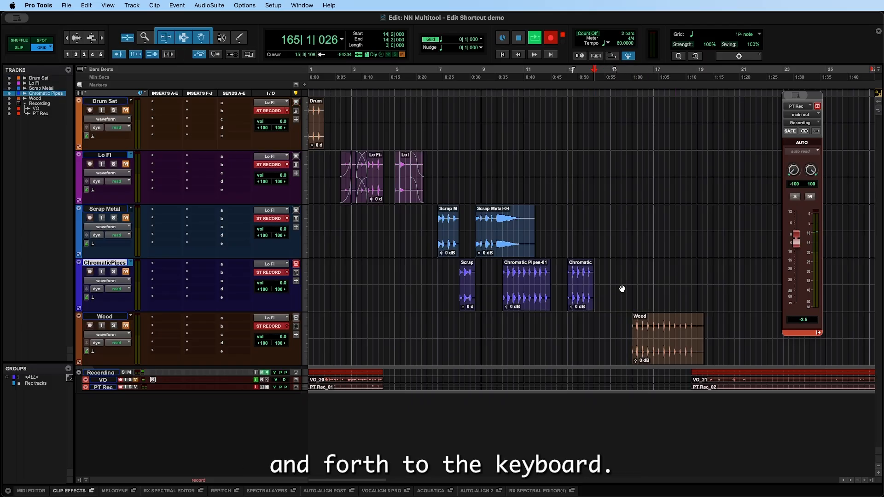
# Move the edit cursor to the start of the Wood clip and fade in about its first three beats.
pyautogui.press('r')
pyautogui.click(432, 320)
pyautogui.press('Tab')
pyautogui.press('t')
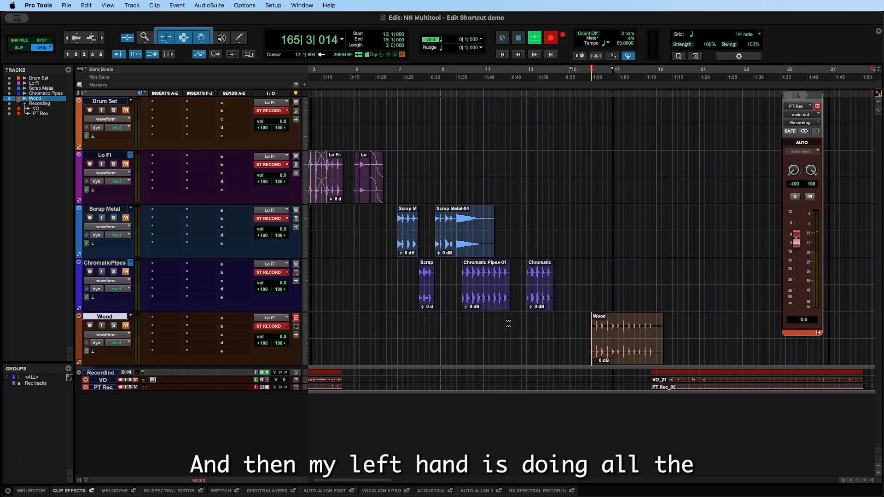
pyautogui.press('t')
pyautogui.press('t')
pyautogui.click(650, 326)
pyautogui.press('d')
pyautogui.press('r')
pyautogui.press('r')
# Place the edit cursor on the Wood clip at 18|1|000 and trim the clip's end back to that position.
pyautogui.click(634, 323)
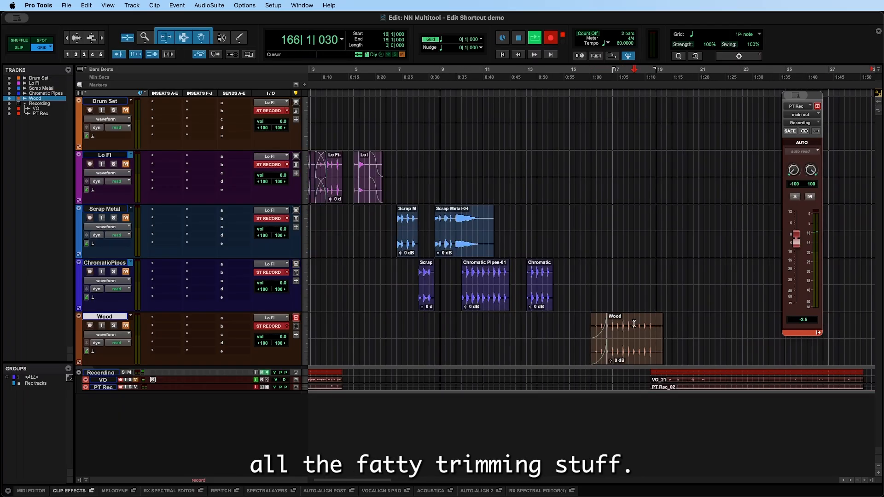
pyautogui.press('s')
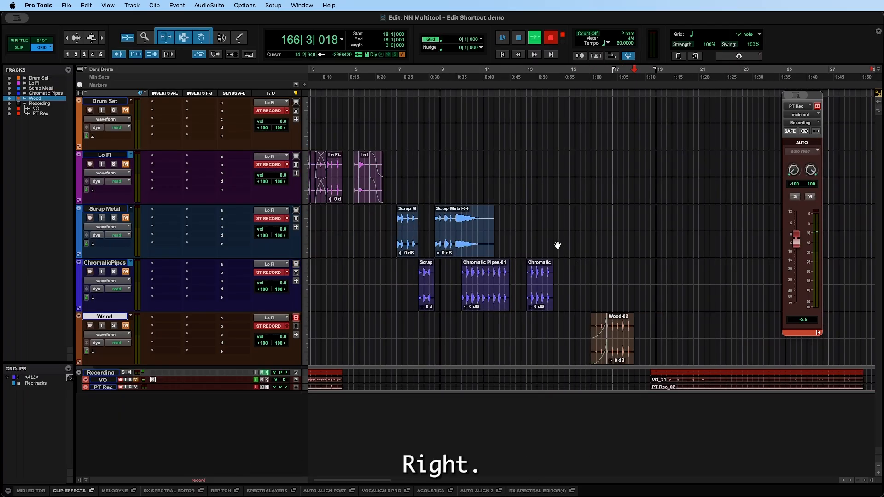
pyautogui.press('r')
pyautogui.press('r')
pyautogui.press('r')
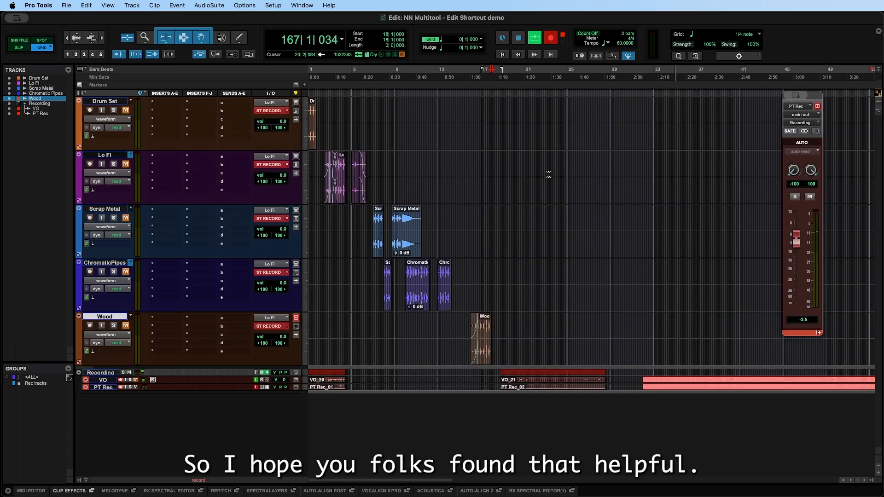